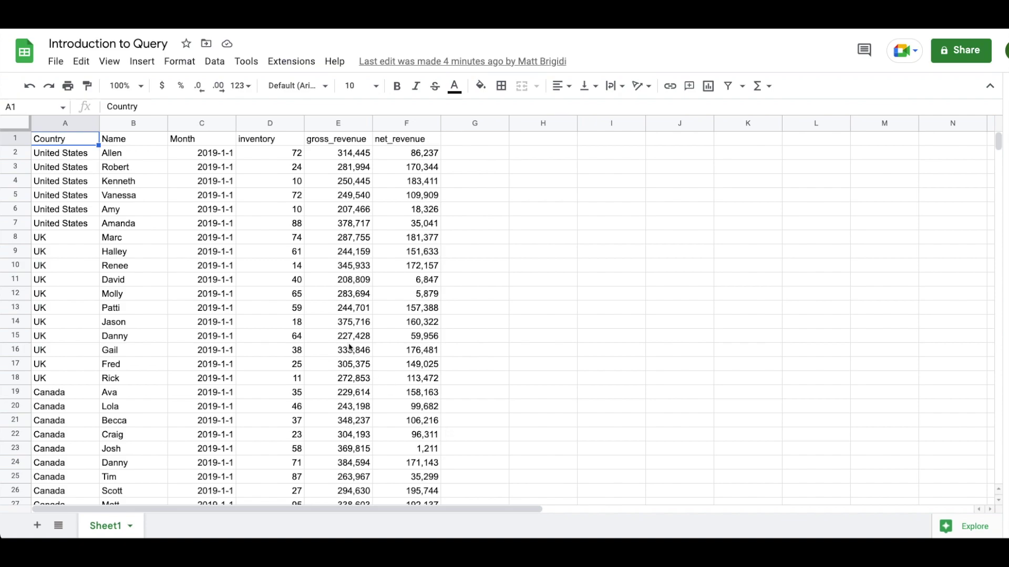
# Look through the country, month and revenue records in Sheet1 and return to the header row.
pyautogui.scroll(-20, 351, 346)
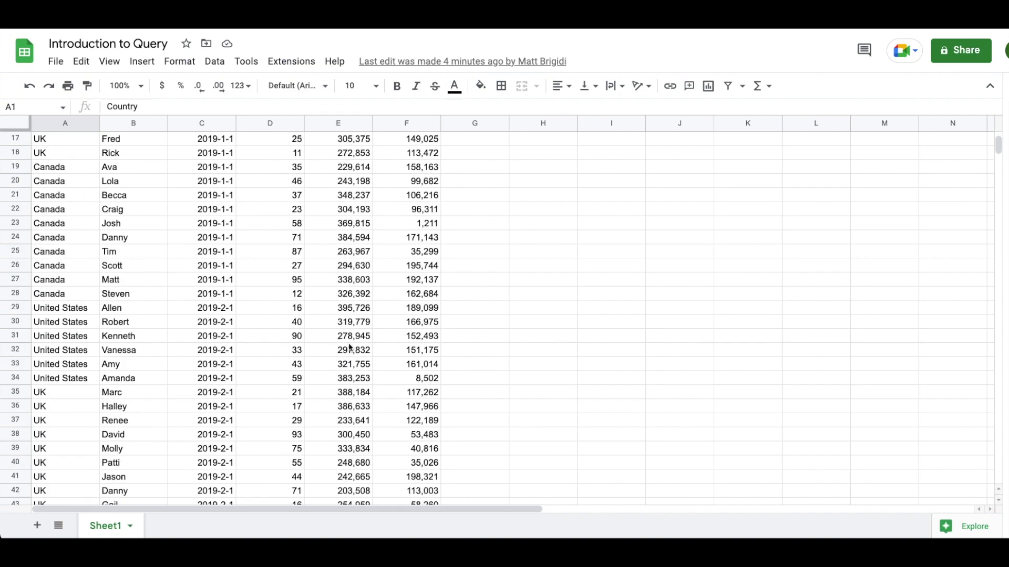
pyautogui.scroll(-11, 351, 347)
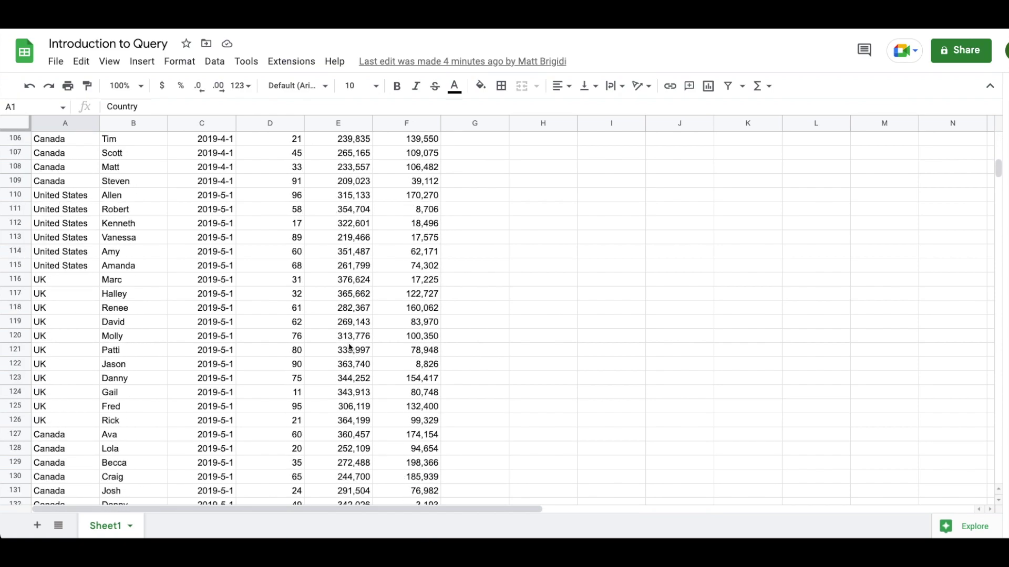
pyautogui.scroll(20, 349, 346)
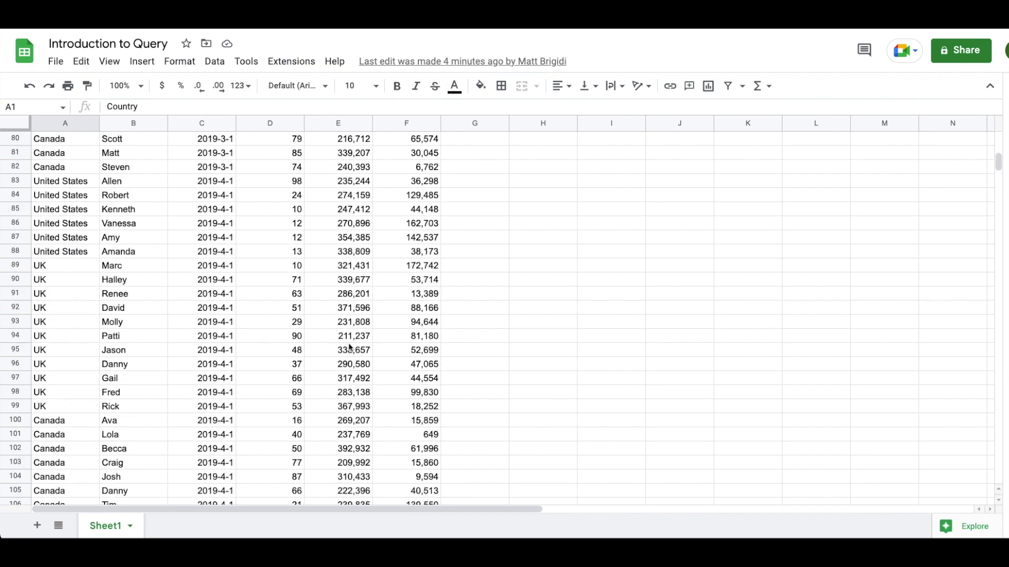
pyautogui.scroll(13, 350, 347)
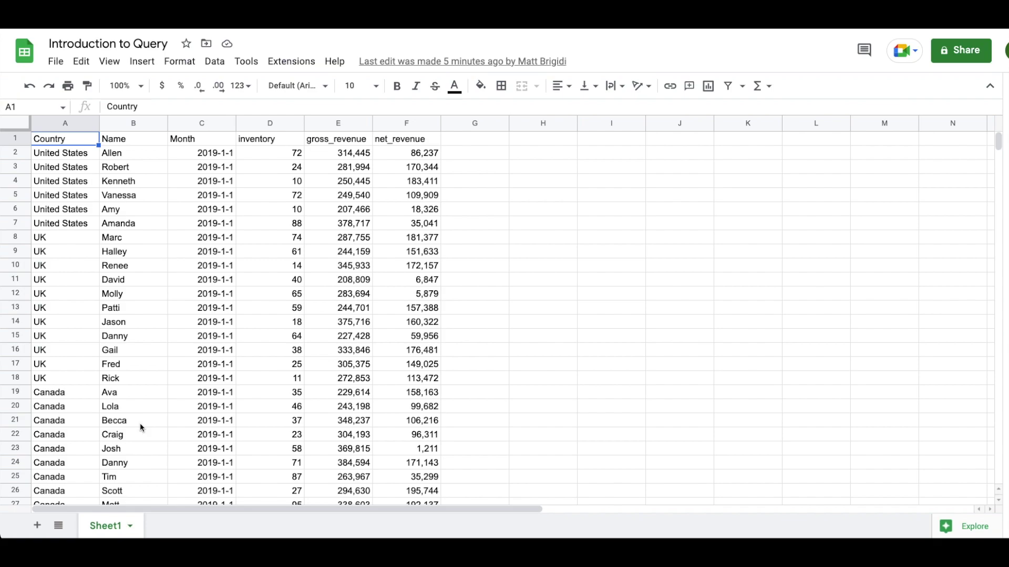
# Add a new sheet, begin a QUERY formula in its cell A1, and expand the function's help.
pyautogui.click(37, 525)
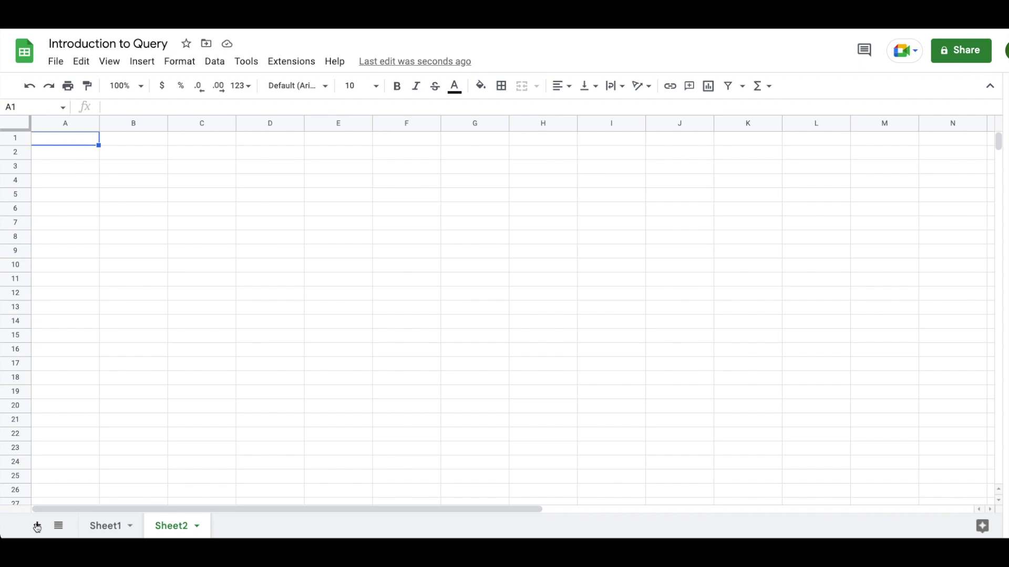
pyautogui.write('=query')
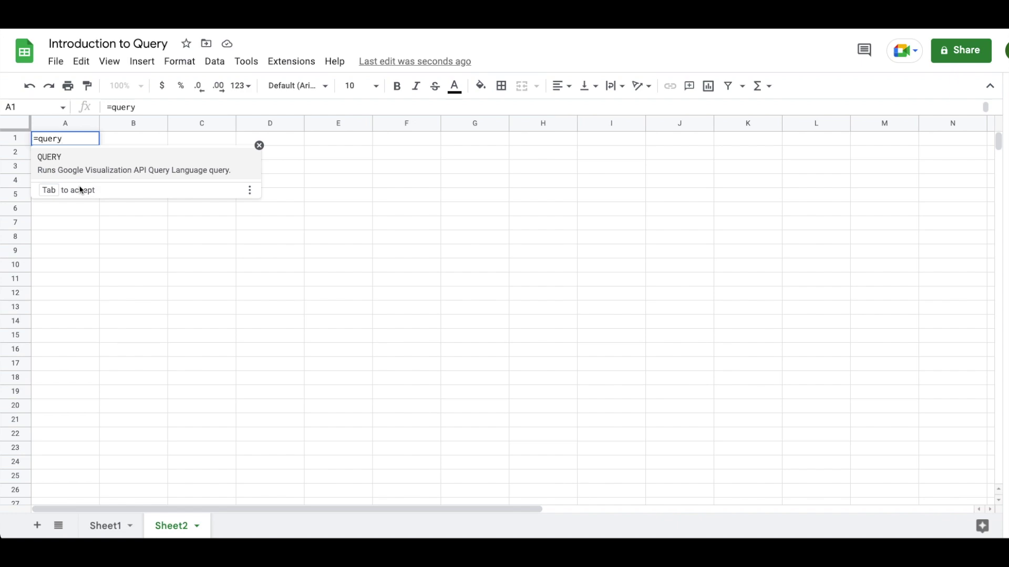
pyautogui.click(169, 161)
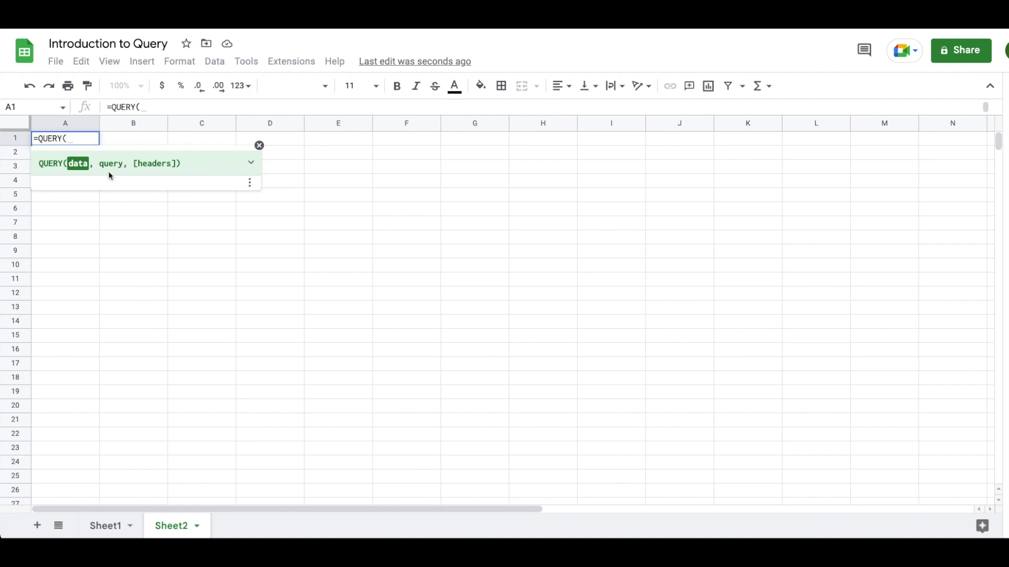
pyautogui.click(250, 162)
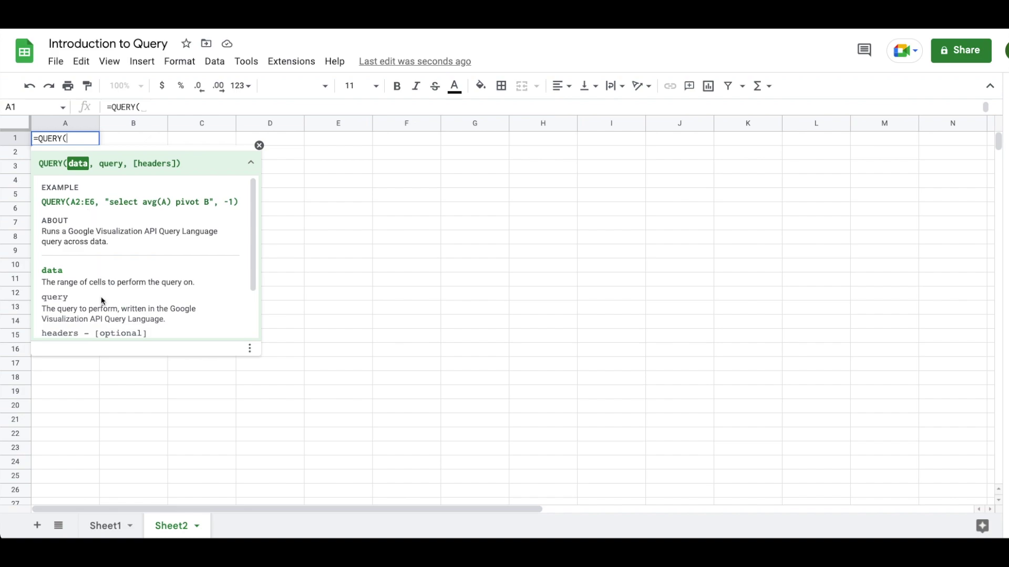
# Return to Sheet2, clear cell A1 and start the QUERY formula again.
pyautogui.click(109, 528)
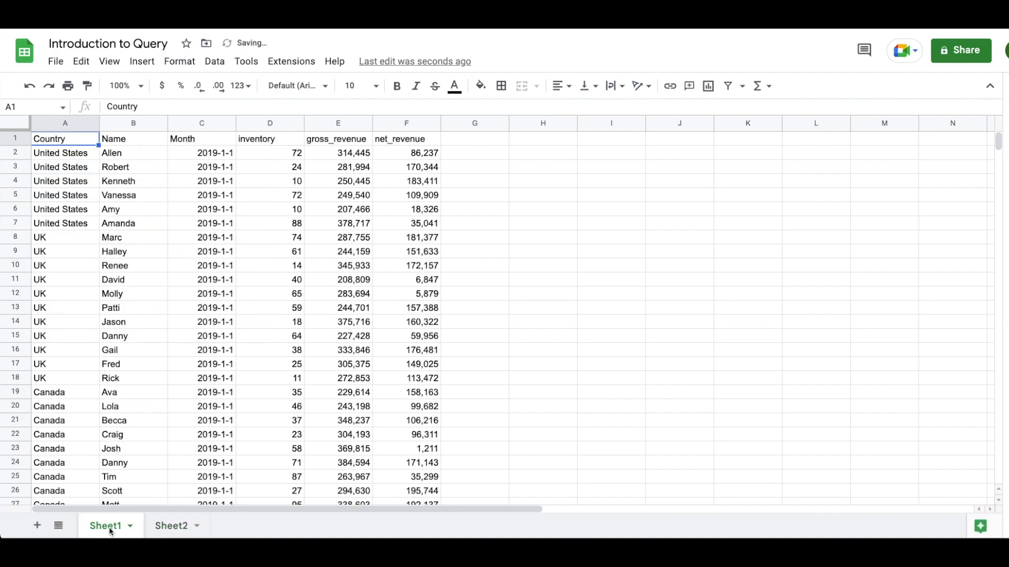
pyautogui.click(171, 525)
pyautogui.press('Delete')
pyautogui.write('=query')
pyautogui.press('Tab')
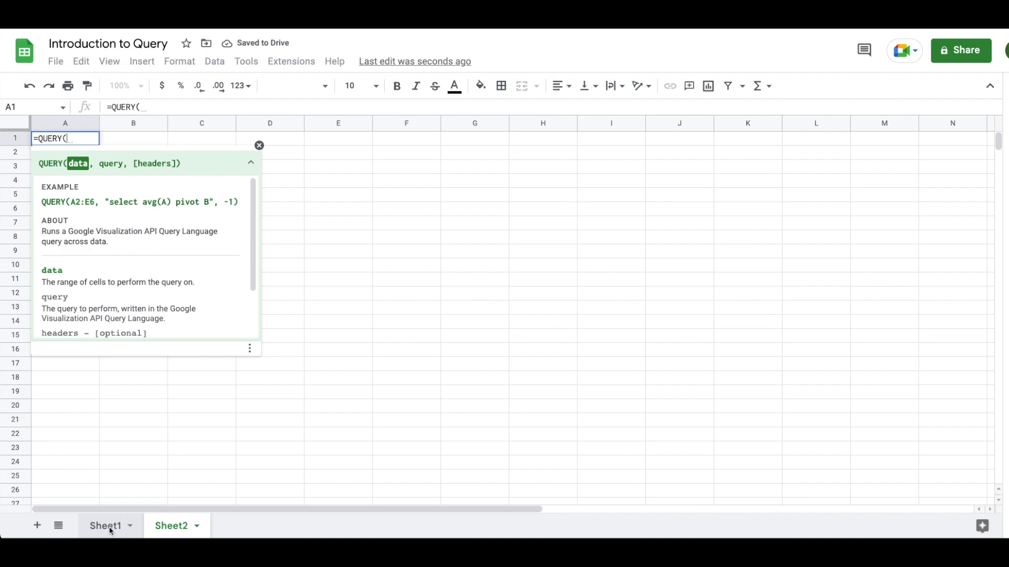
# Set the QUERY data argument to columns A through F of Sheet1 (Sheet1!A:F).
pyautogui.click(109, 526)
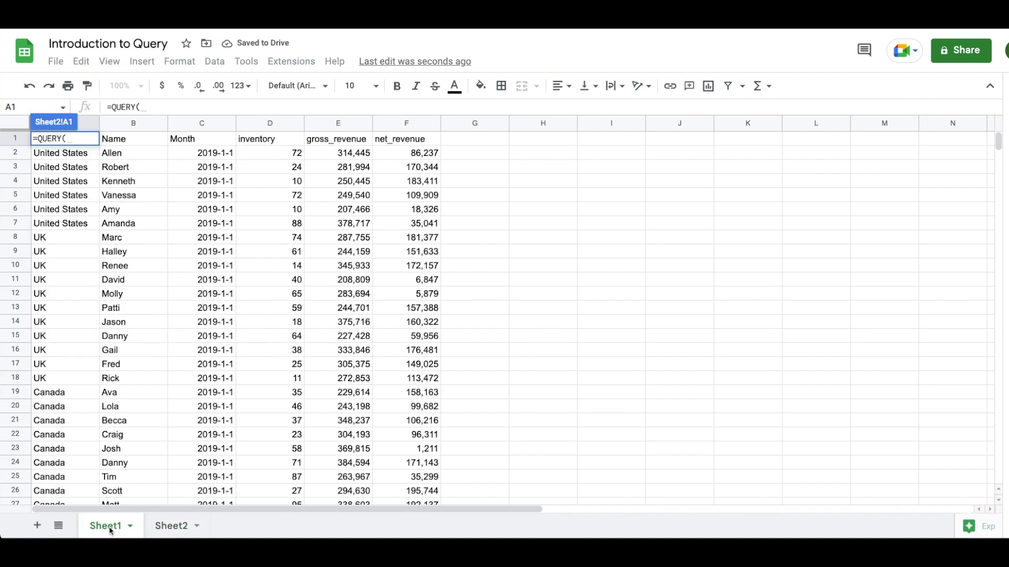
pyautogui.click(83, 122)
pyautogui.hotkey('shift', 'Right')
pyautogui.hotkey('shift', 'Right')
pyautogui.hotkey('shift', 'Right')
pyautogui.hotkey('shift', 'Right')
pyautogui.hotkey('shift', 'Right')
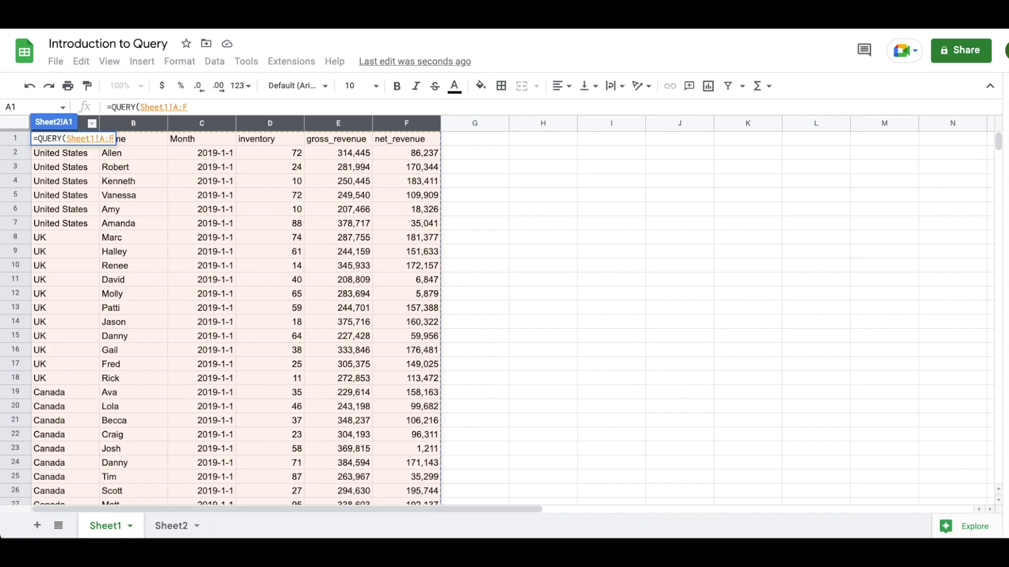
pyautogui.write(',')
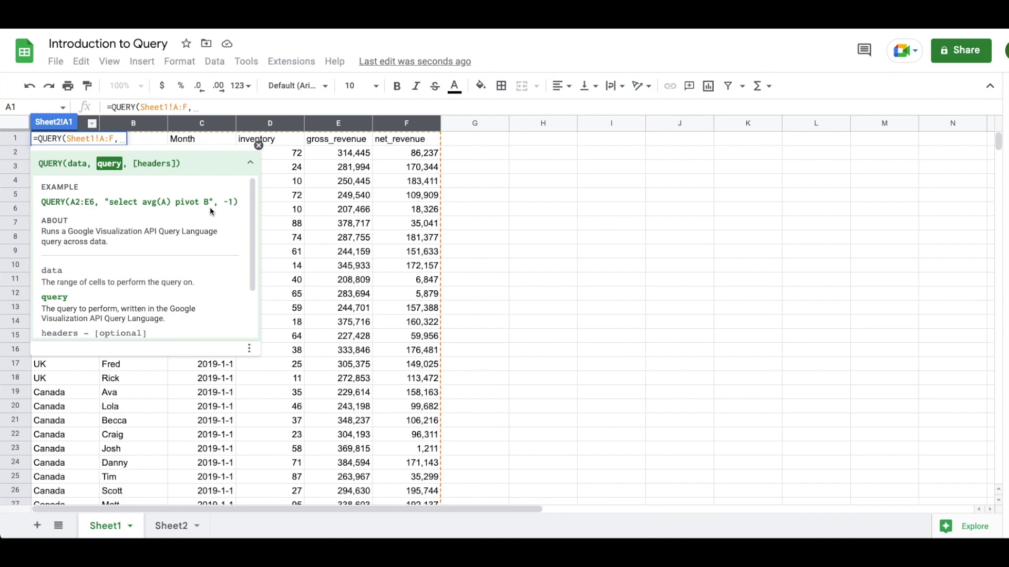
# Open the query string and enter SELECT * on a new line within the formula.
pyautogui.write('"')
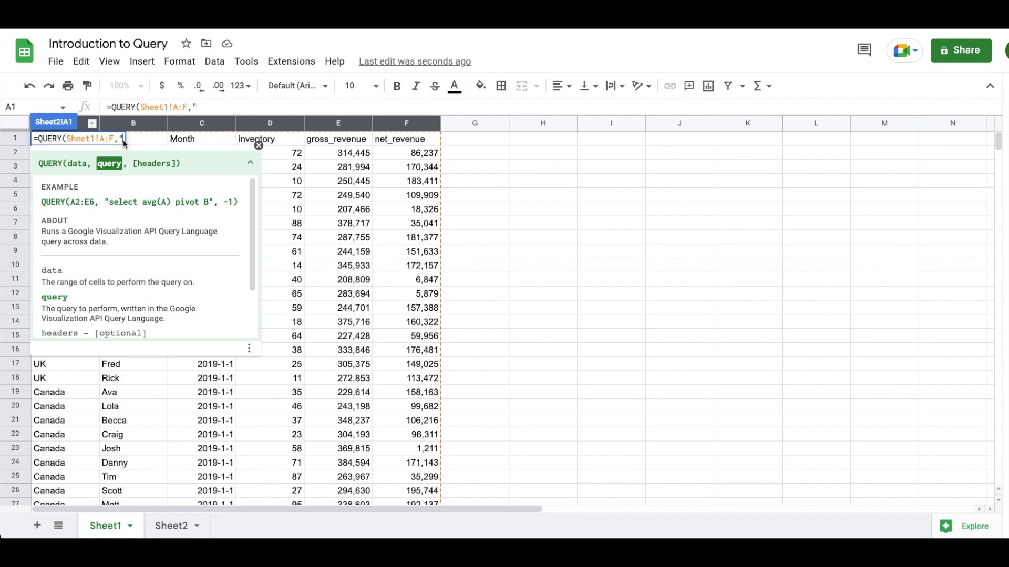
pyautogui.hotkey('ctrl', 'Return')
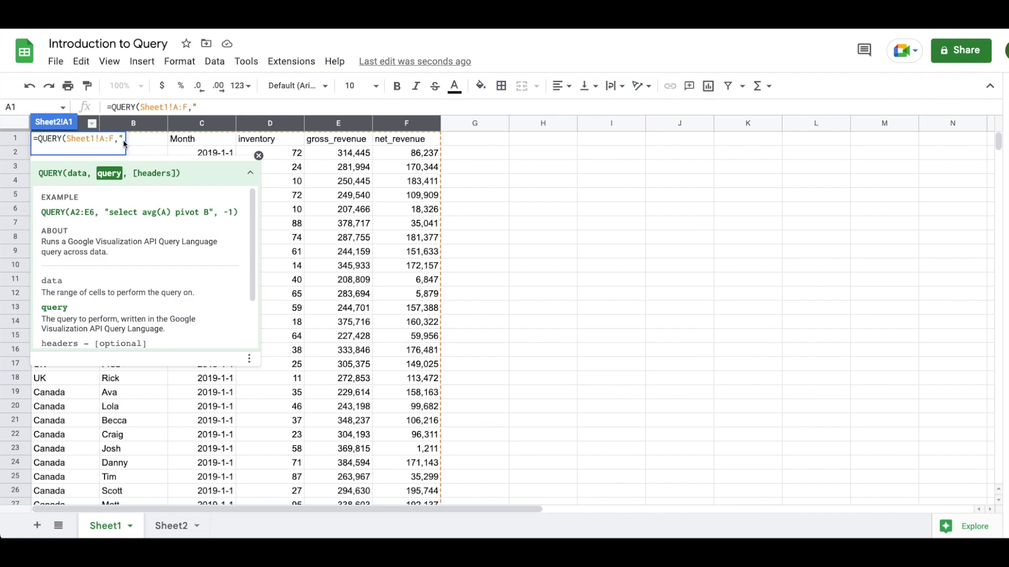
pyautogui.hotkey('alt', 'Return')
pyautogui.write('SELECT')
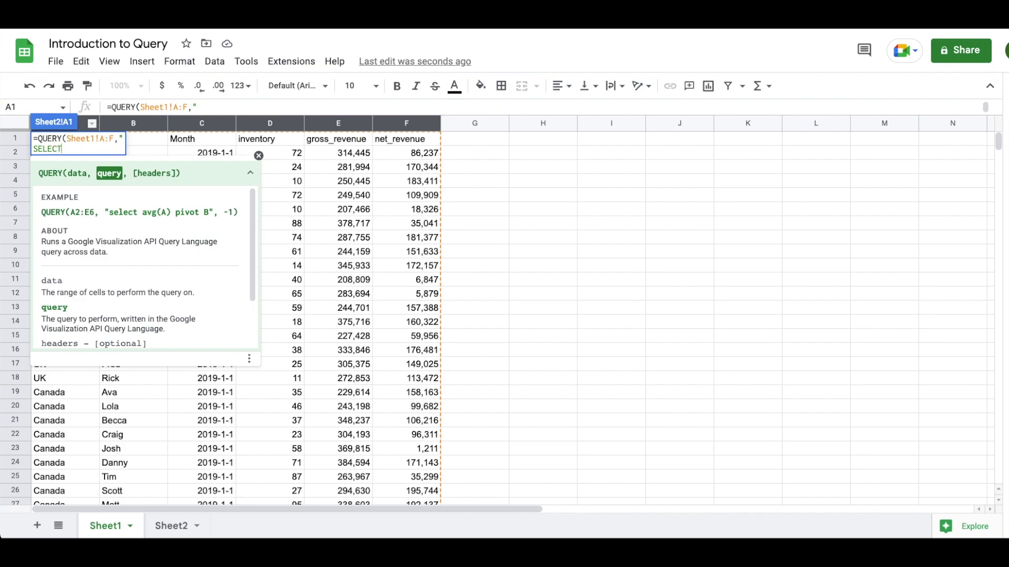
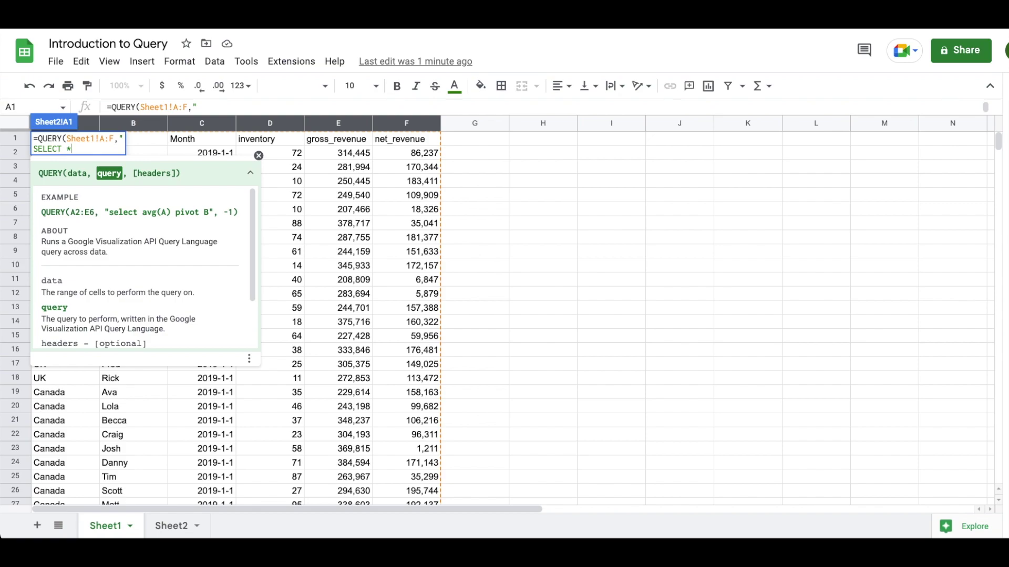
# Add the clauses WHERE A = 'Canada' and LIMIT 10 to the query, each on its own line.
pyautogui.hotkey('ctrl', 'Return')
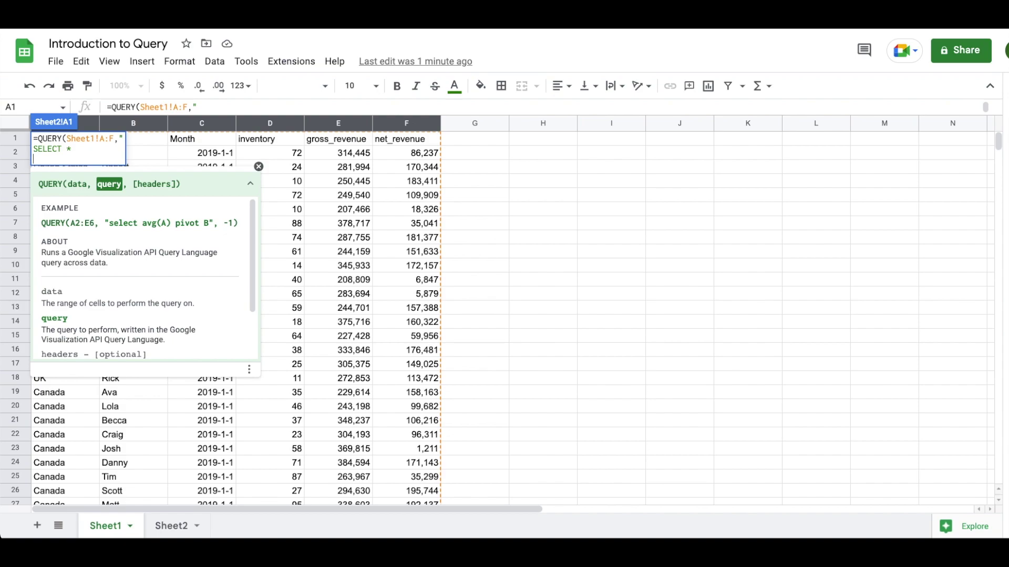
pyautogui.write('WHERE')
pyautogui.write("A = 'Canada'")
pyautogui.hotkey('ctrl', 'Return')
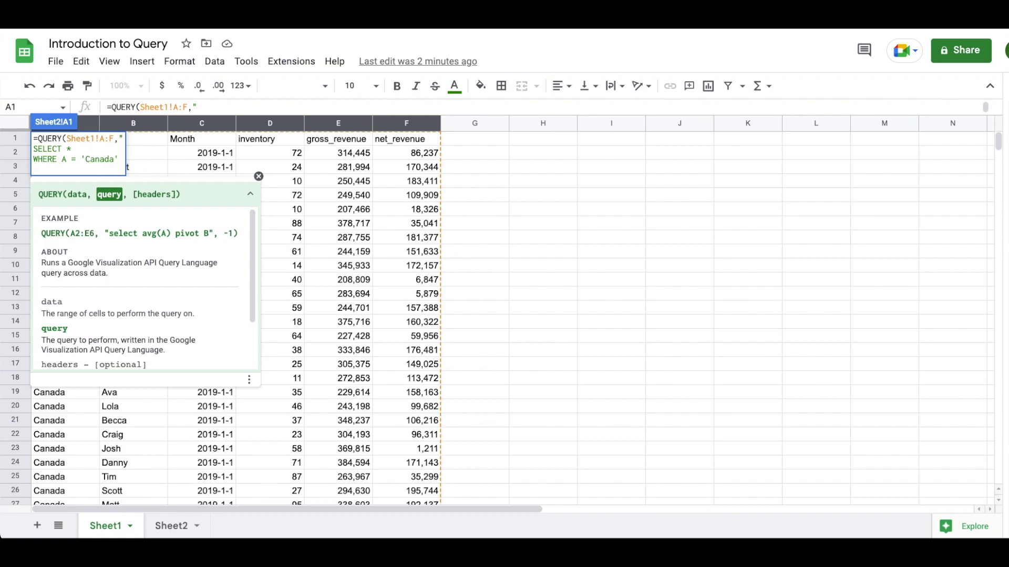
pyautogui.write('LIMIT 10')
pyautogui.hotkey('alt', 'Return')
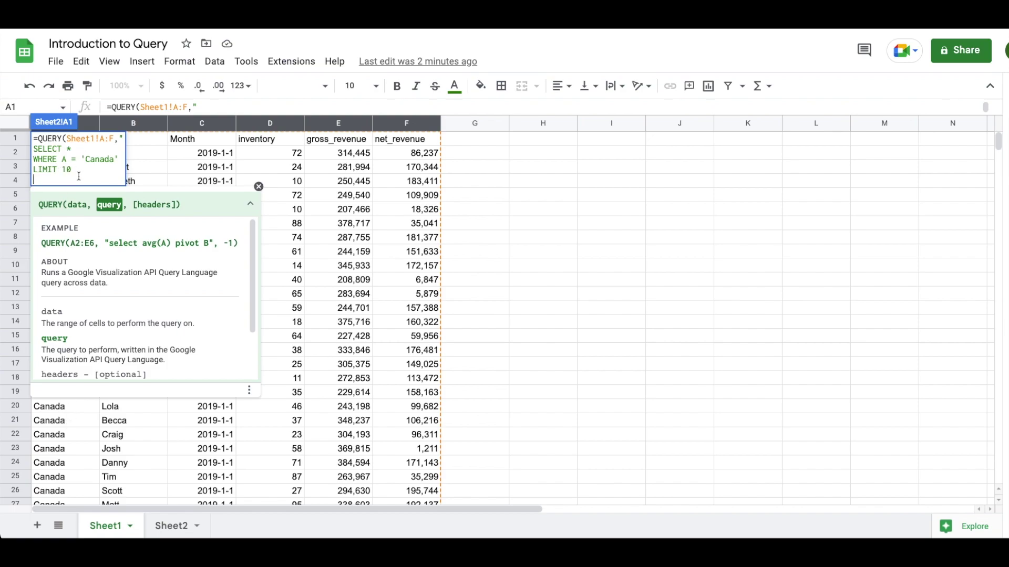
# Close the query string, set the headers argument to 1, and run the completed formula.
pyautogui.write('",')
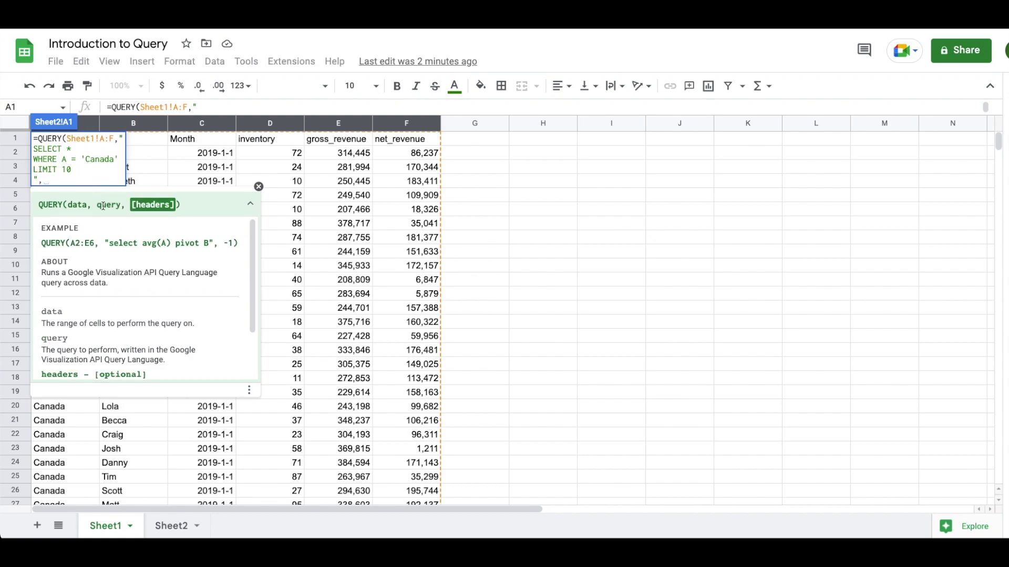
pyautogui.scroll(-3, 117, 257)
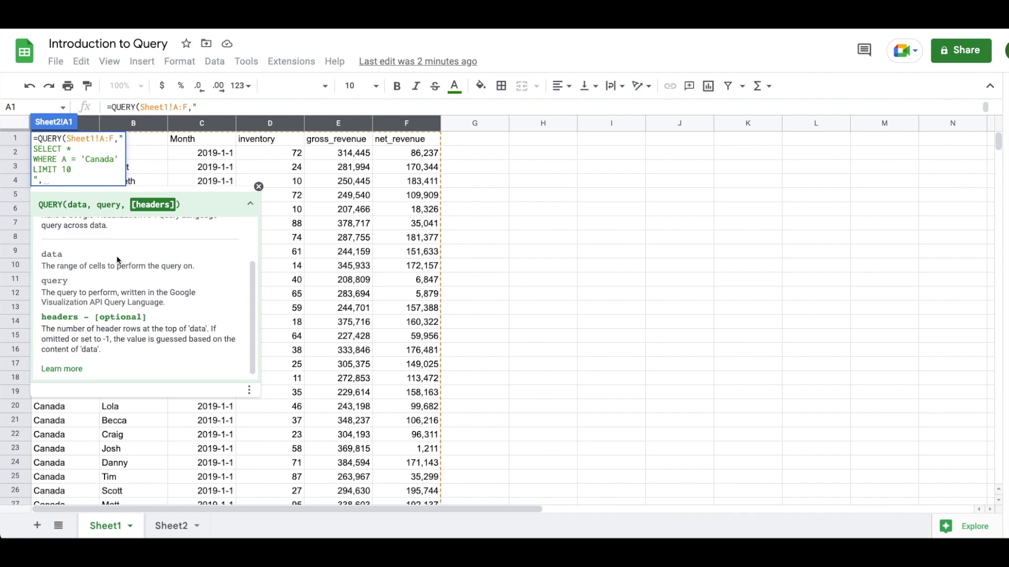
pyautogui.write('1')
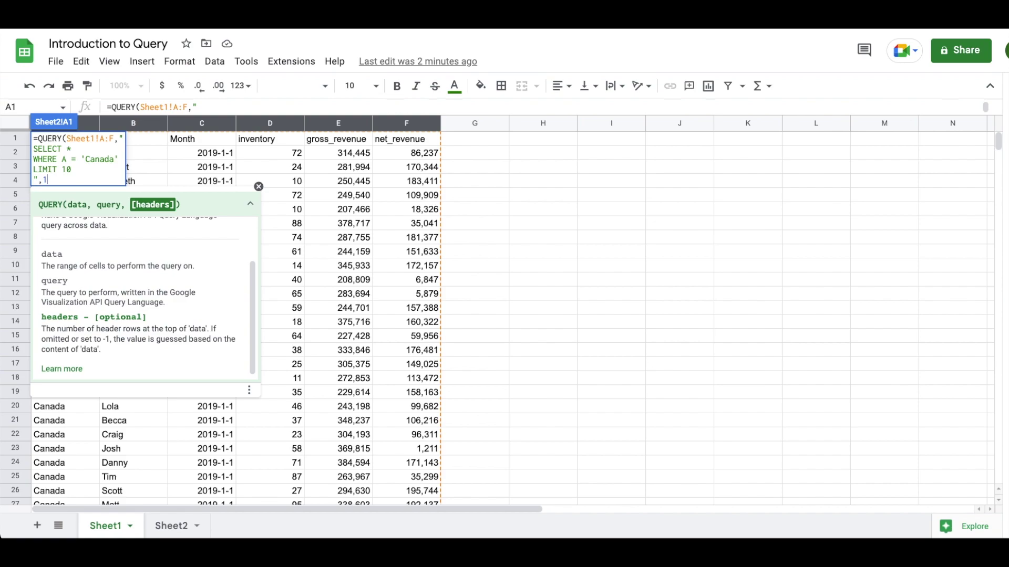
pyautogui.write(')')
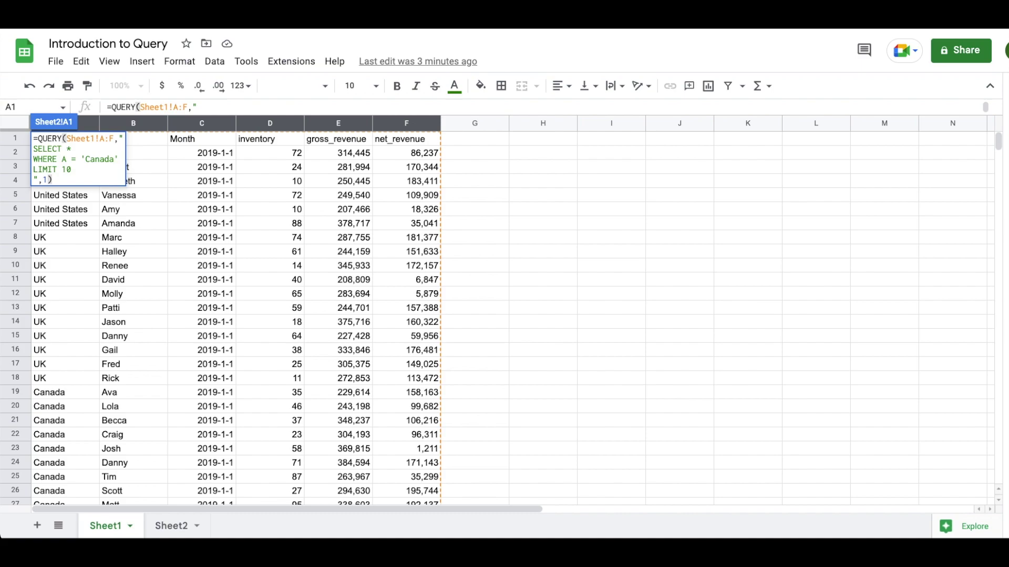
pyautogui.press('Return')
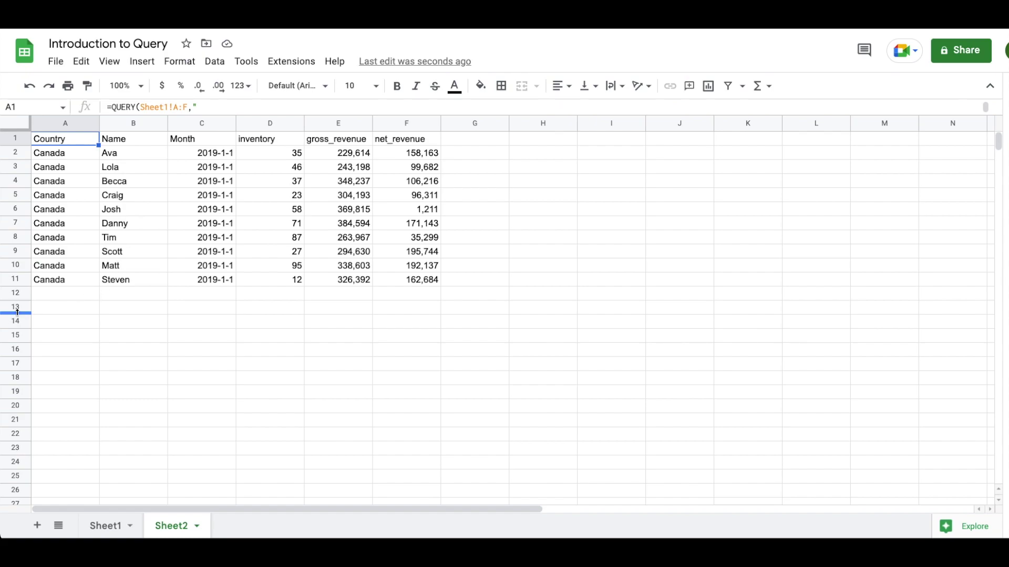
# Select the Country values in A2:A11 to check how many rows the query returned.
pyautogui.click(49, 280)
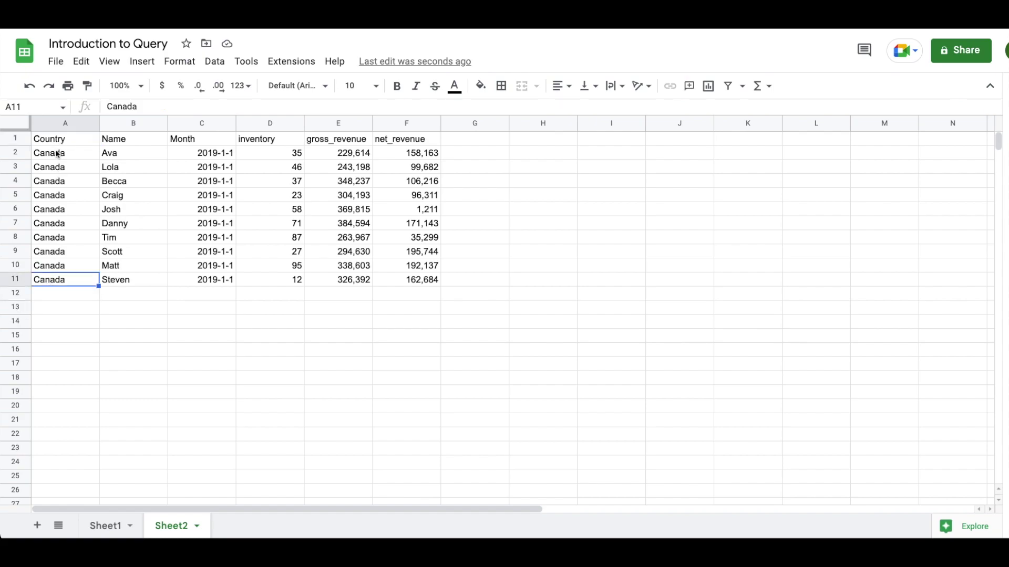
pyautogui.keyDown('shift'); pyautogui.click(57, 154); pyautogui.keyUp('shift')
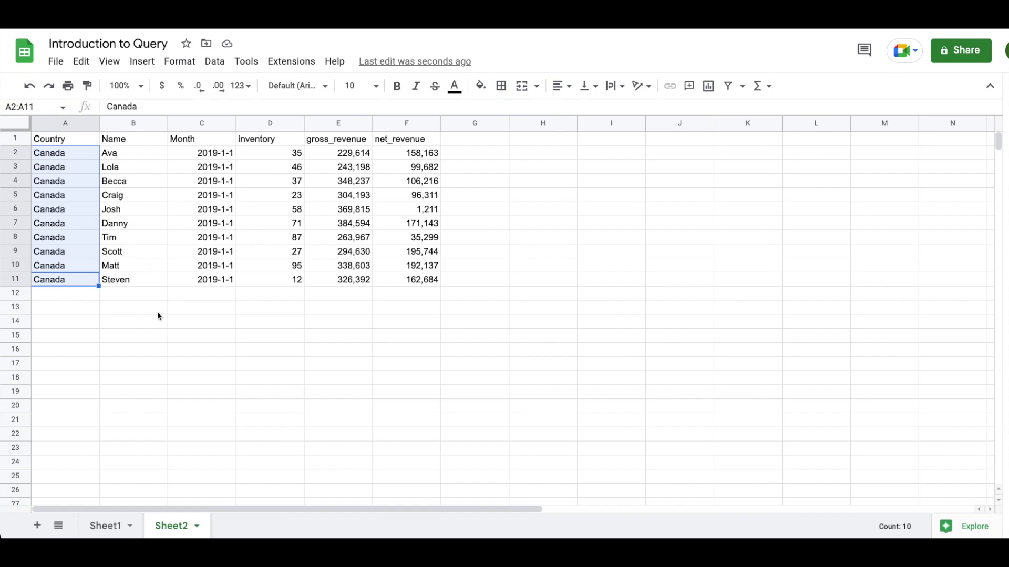
pyautogui.click(66, 139)
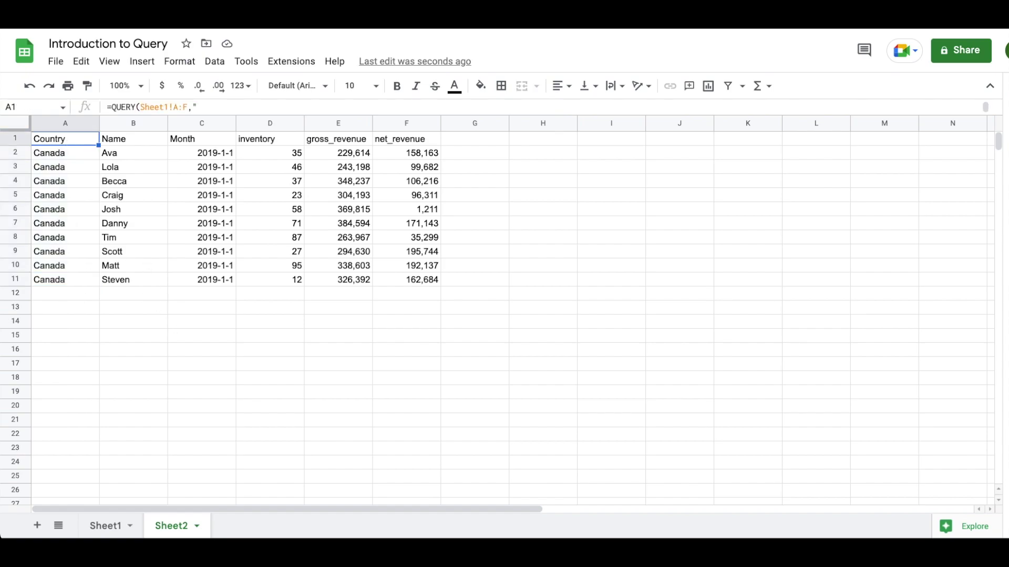
# Set the headers argument of the QUERY formula in A1 to 0.
pyautogui.doubleClick(66, 138)
pyautogui.click(49, 180)
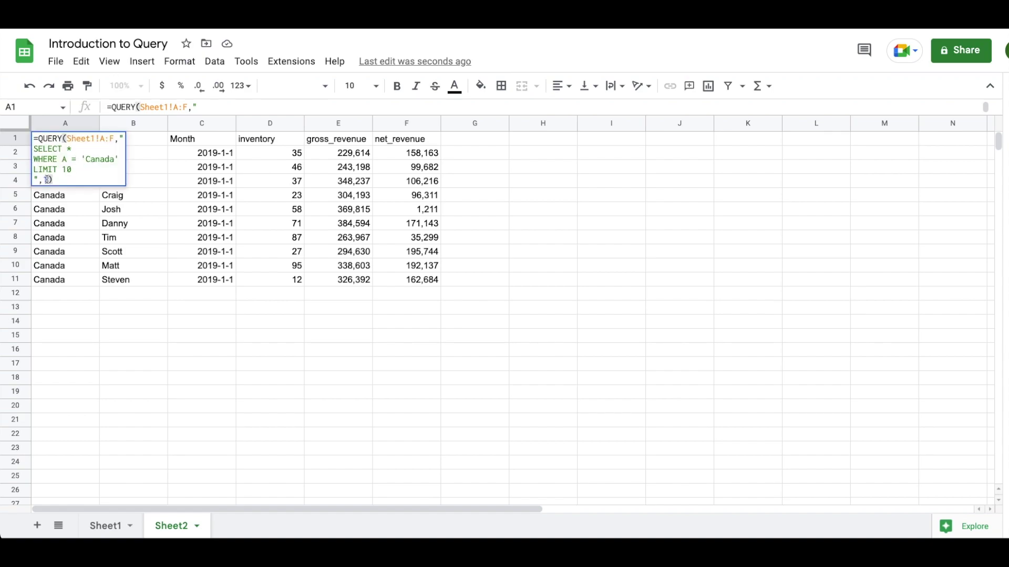
pyautogui.press('BackSpace')
pyautogui.write('0')
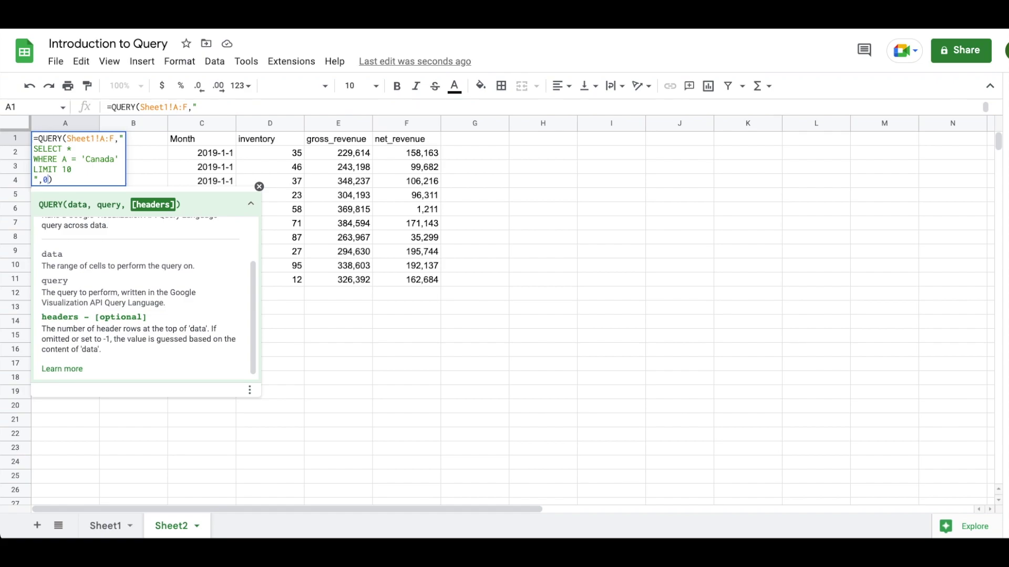
pyautogui.press('Return')
# Set the headers argument of the QUERY formula in A1 to 2 and reselect the cell.
pyautogui.click(65, 139)
pyautogui.click(65, 153)
pyautogui.click(65, 139)
pyautogui.doubleClick(66, 139)
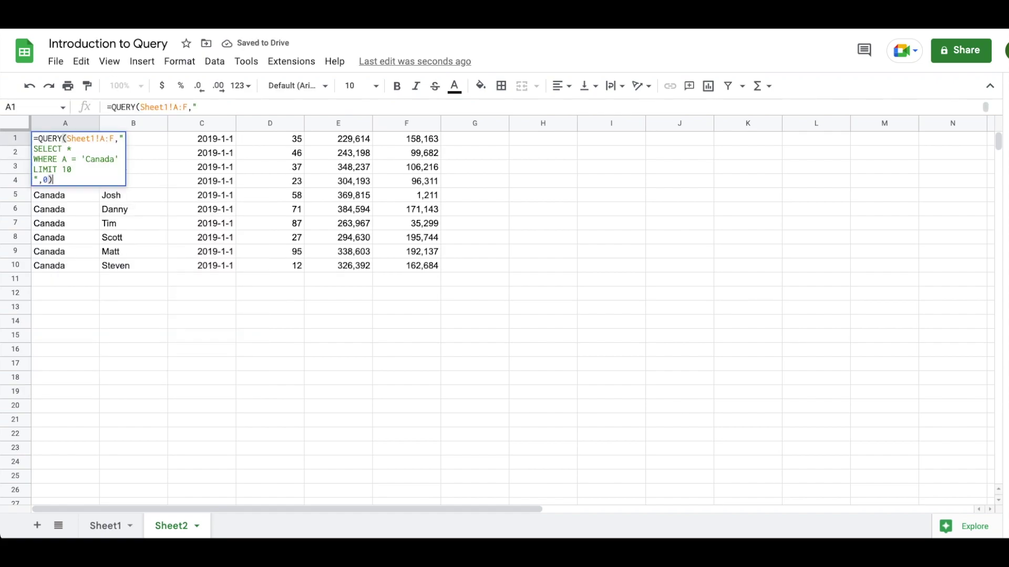
pyautogui.click(44, 180)
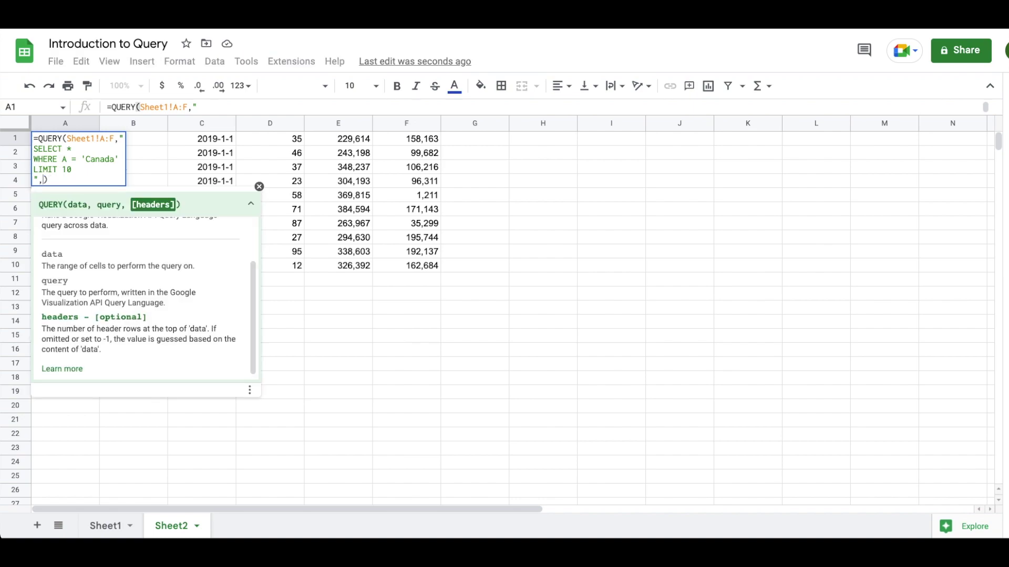
pyautogui.press('BackSpace')
pyautogui.write('2')
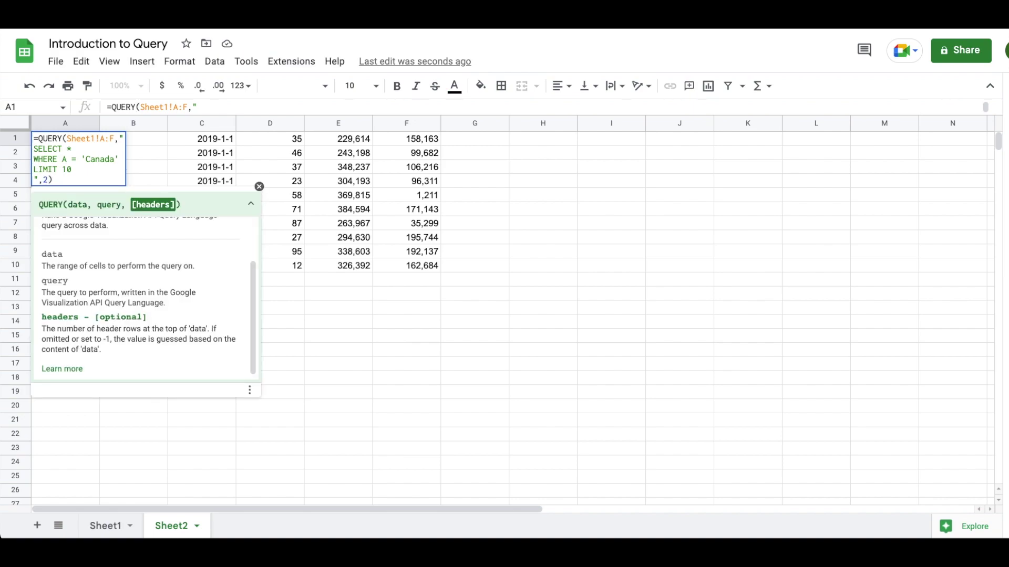
pyautogui.press('Return')
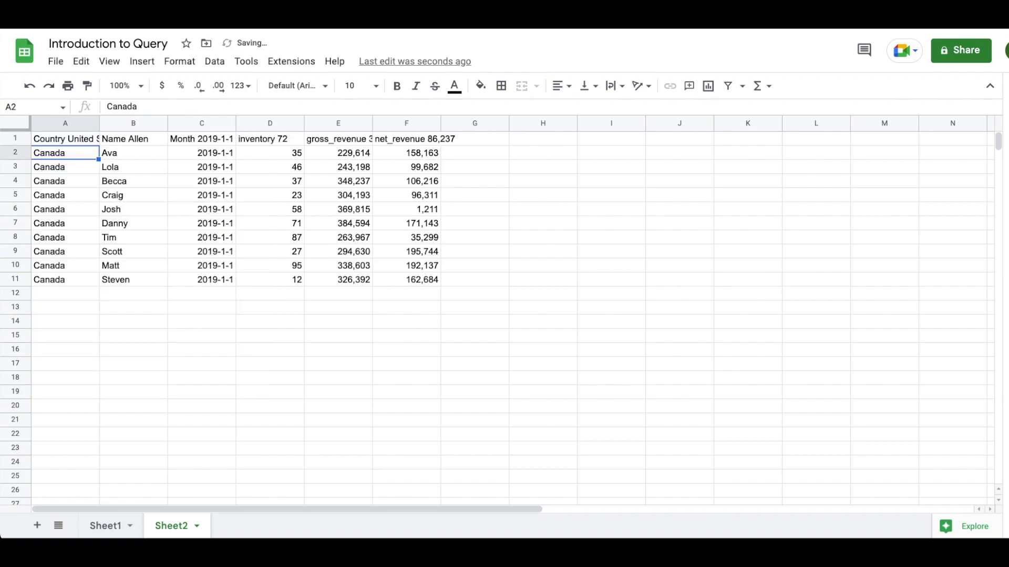
pyautogui.click(64, 144)
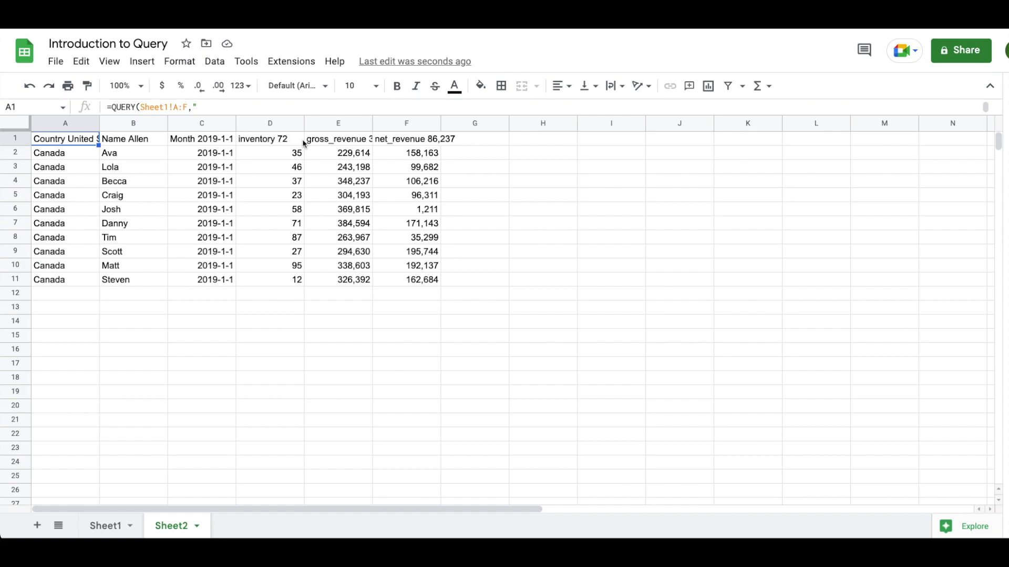
# Set the headers argument of the QUERY formula in A1 back to 1 and reselect the cell.
pyautogui.press('Return')
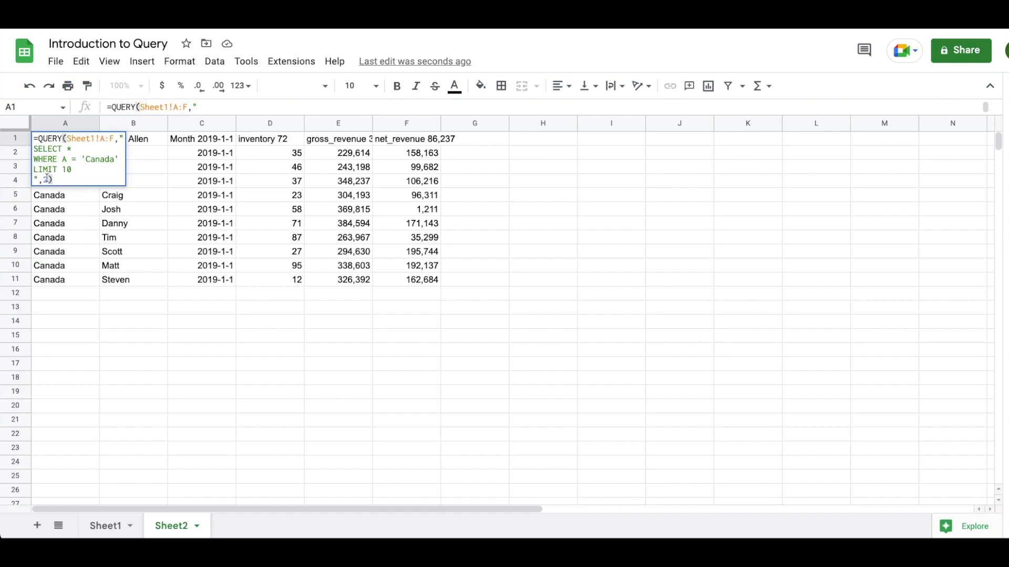
pyautogui.click(47, 179)
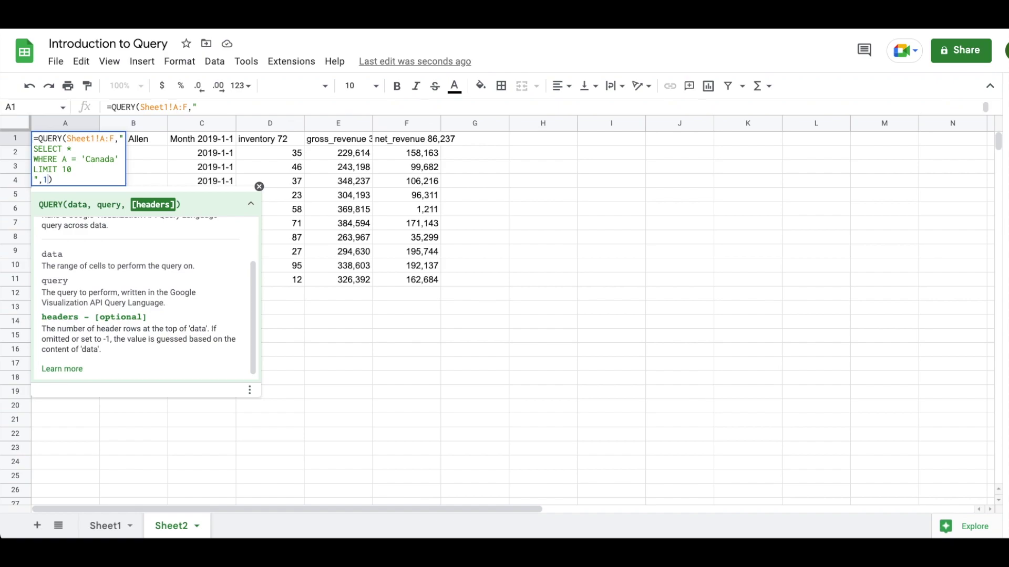
pyautogui.press('Return')
pyautogui.click(66, 138)
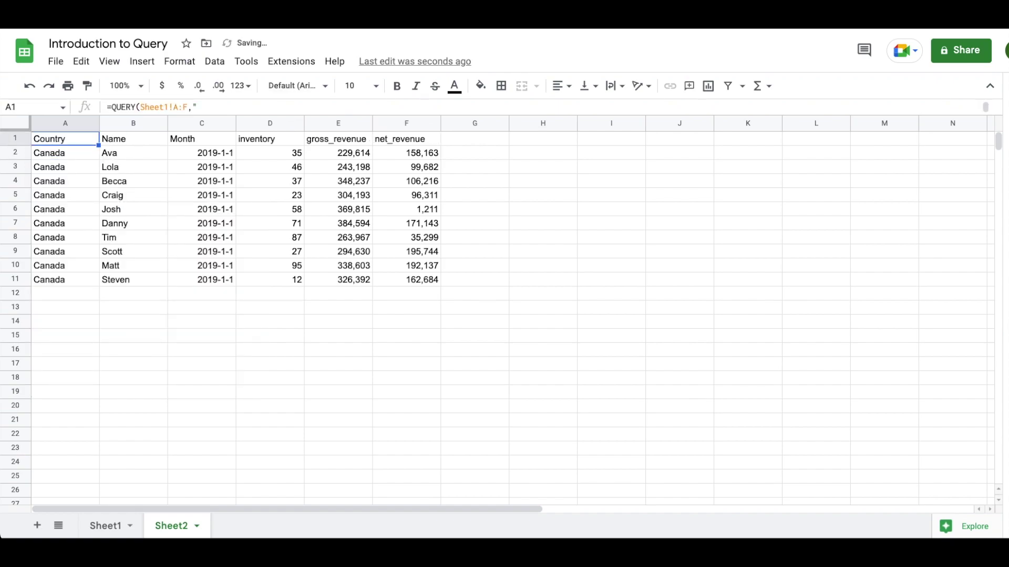
# Try to sort the query by adding an ORDER BY C line after LIMIT 10 in the A1 formula, and run it.
pyautogui.press('Return')
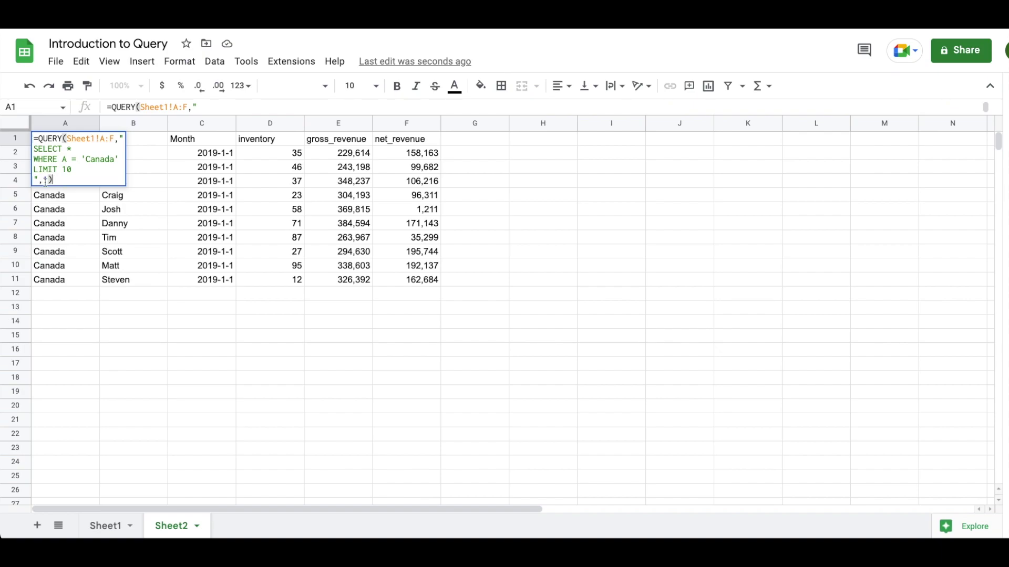
pyautogui.click(87, 168)
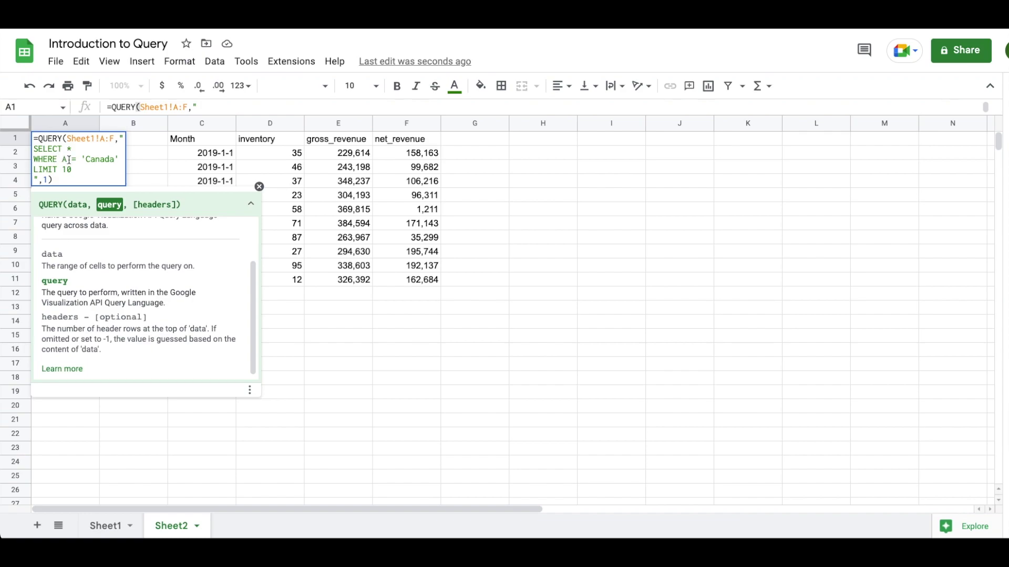
pyautogui.hotkey('ctrl', 'Return')
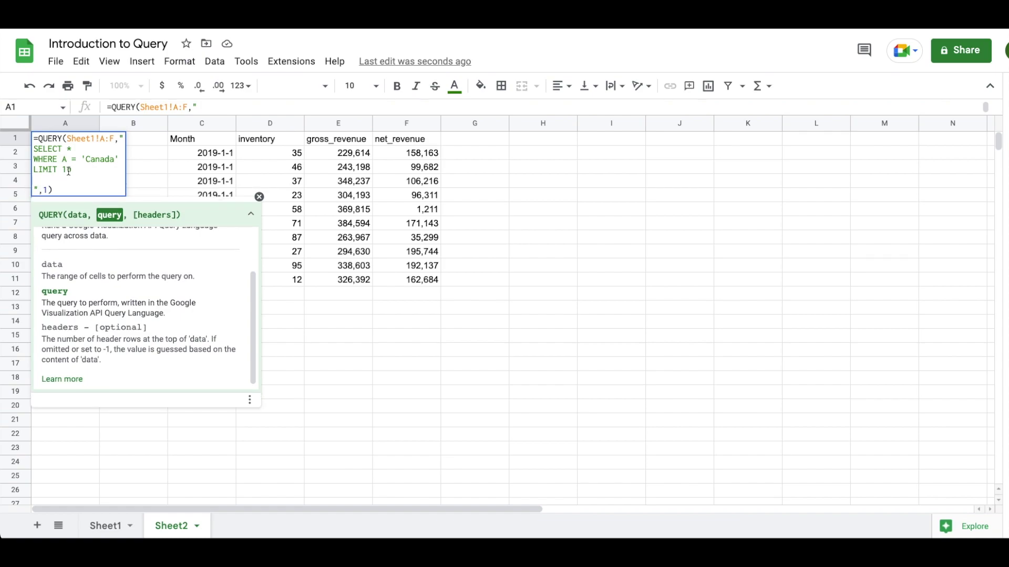
pyautogui.write('ORDER BY')
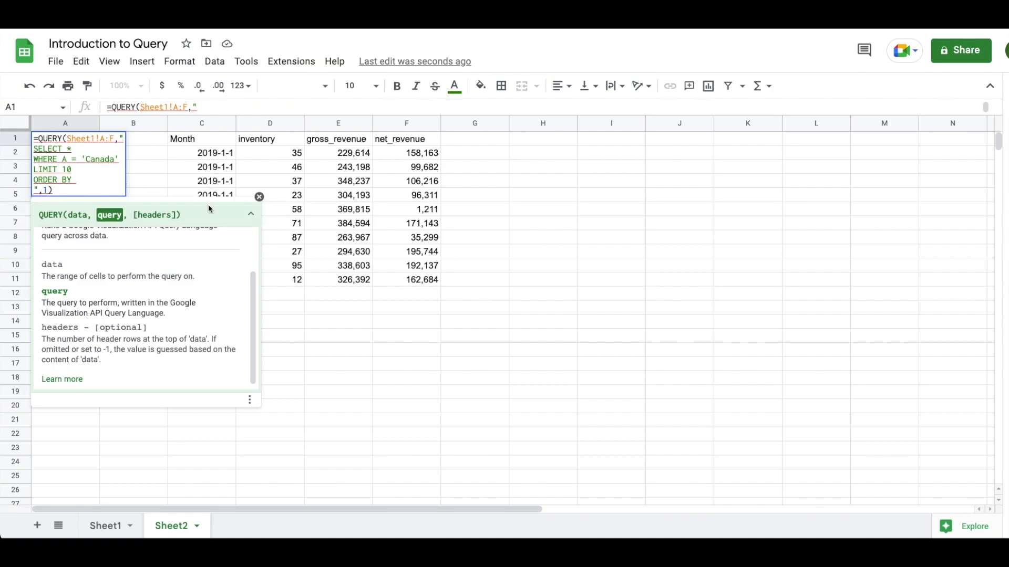
pyautogui.write('C')
pyautogui.hotkey('shift', 'Home')
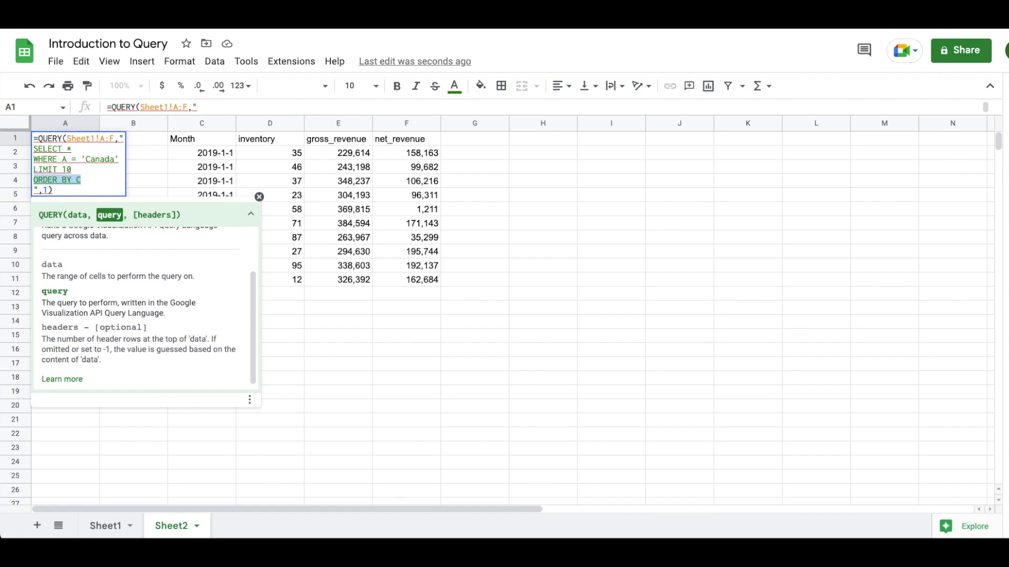
pyautogui.click(107, 176)
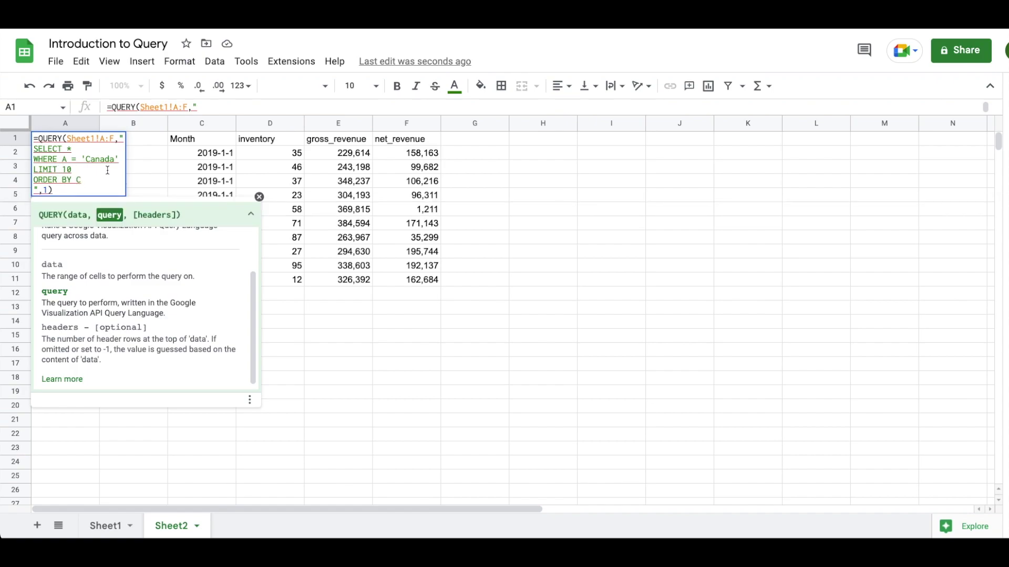
pyautogui.press('Return')
# Examine the error details on cell A1 and compare them with the clauses of its QUERY formula.
pyautogui.moveTo(77, 139)
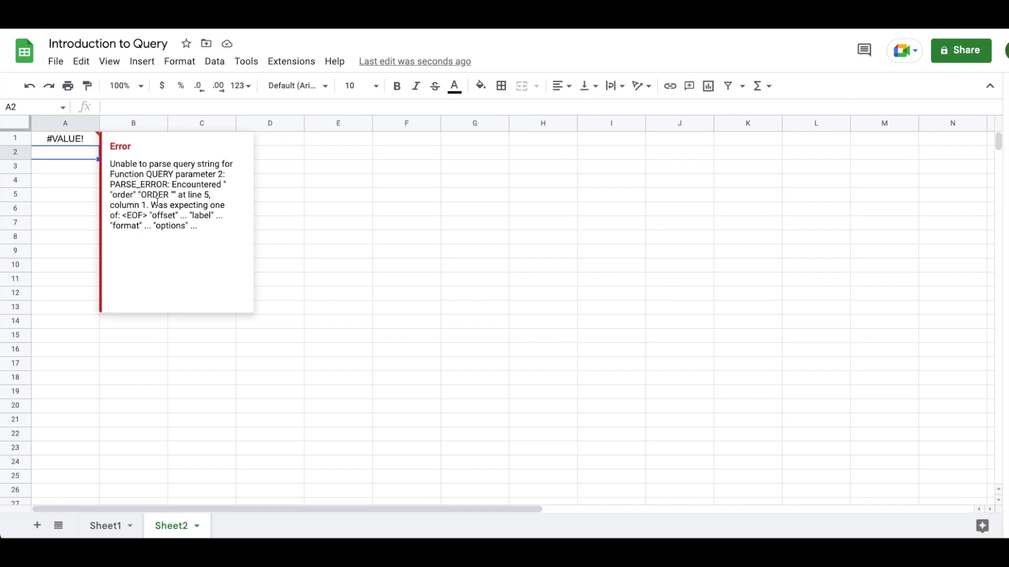
pyautogui.click(63, 139)
pyautogui.doubleClick(63, 139)
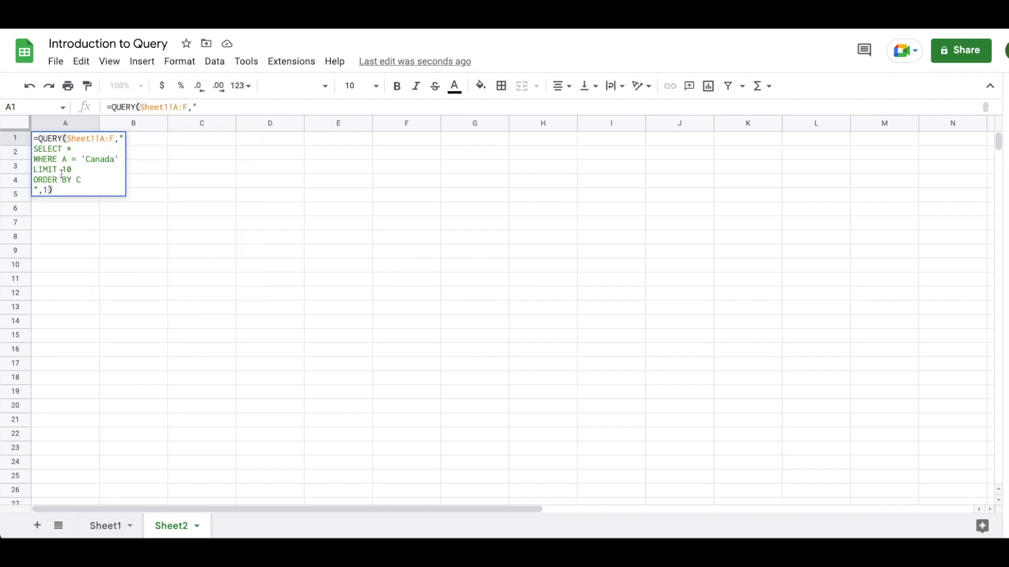
pyautogui.press('Return')
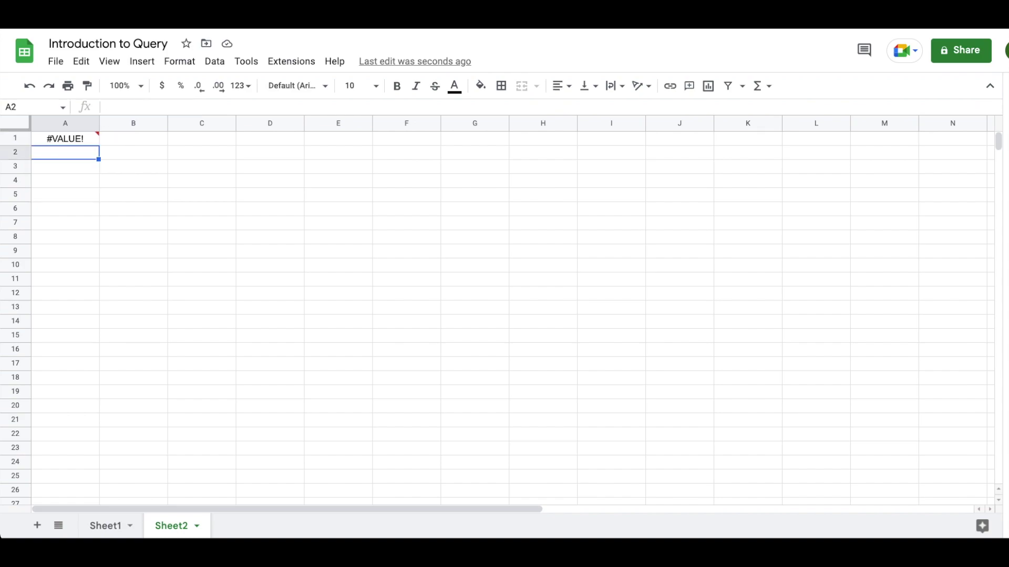
pyautogui.moveTo(74, 140)
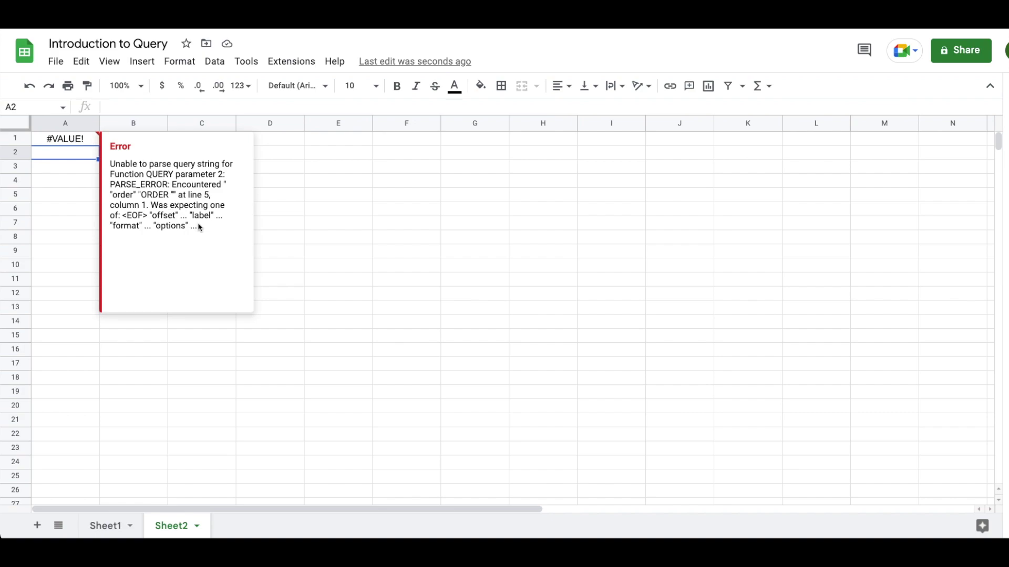
# Delete the ORDER BY C line below LIMIT 10 from the QUERY formula in A1.
pyautogui.click(65, 139)
pyautogui.doubleClick(65, 138)
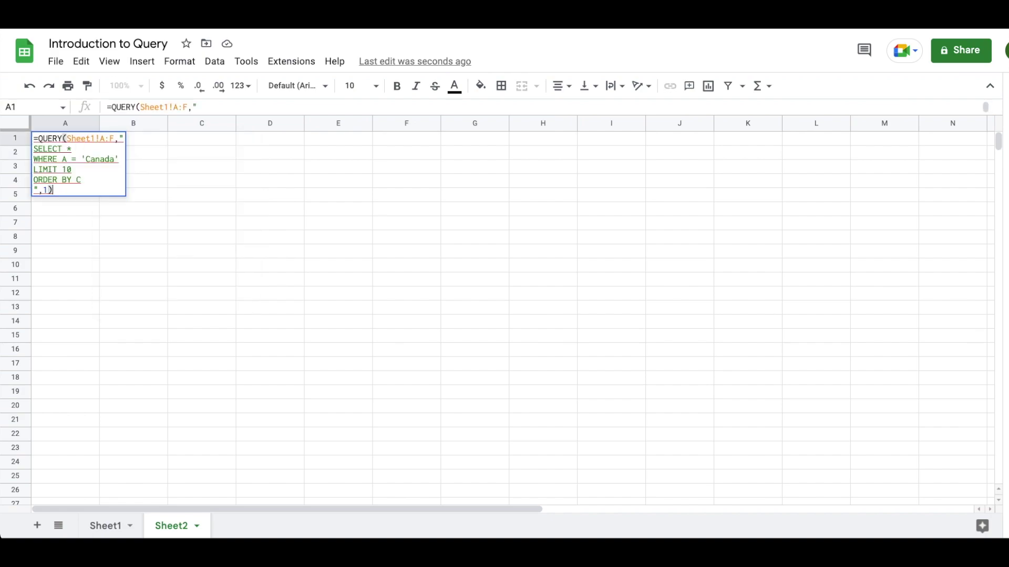
pyautogui.click(87, 182)
pyautogui.hotkey('shift', 'Home')
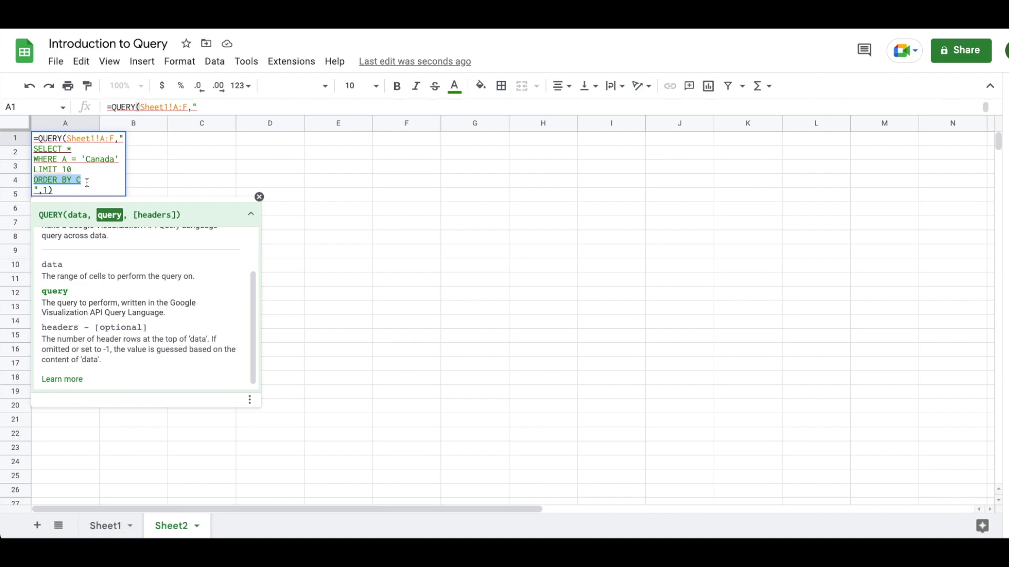
pyautogui.press('BackSpace')
pyautogui.press('BackSpace')
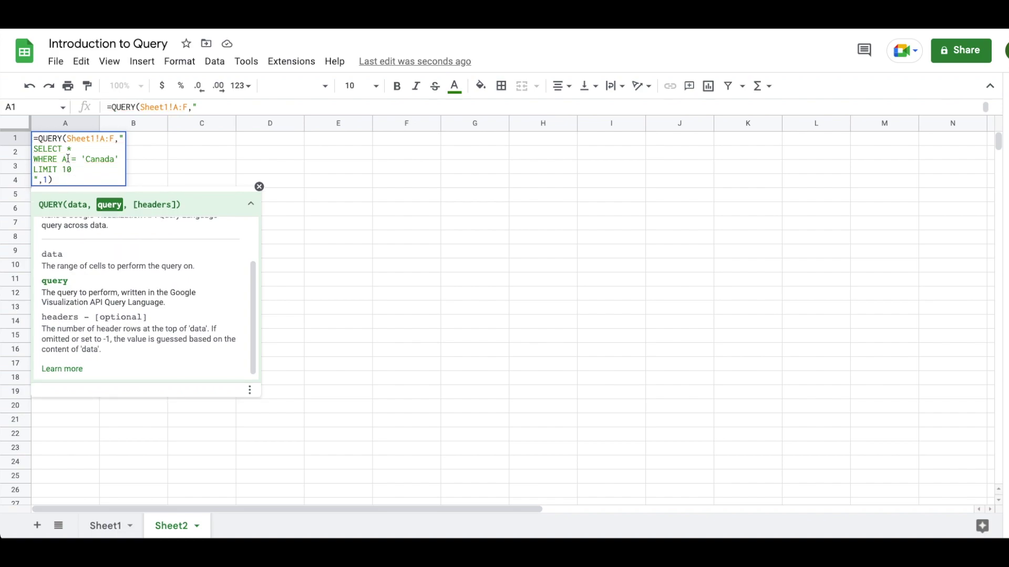
# Insert ORDER BY C on its own line between the WHERE and LIMIT clauses and run the query.
pyautogui.hotkey('ctrl', 'Return')
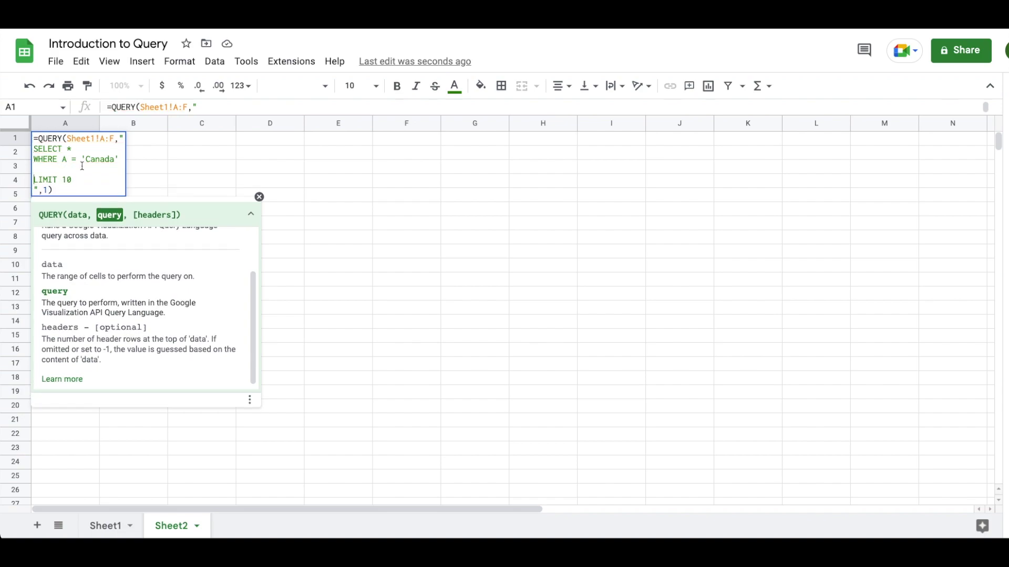
pyautogui.write('ORDER BY C')
pyautogui.press('Return')
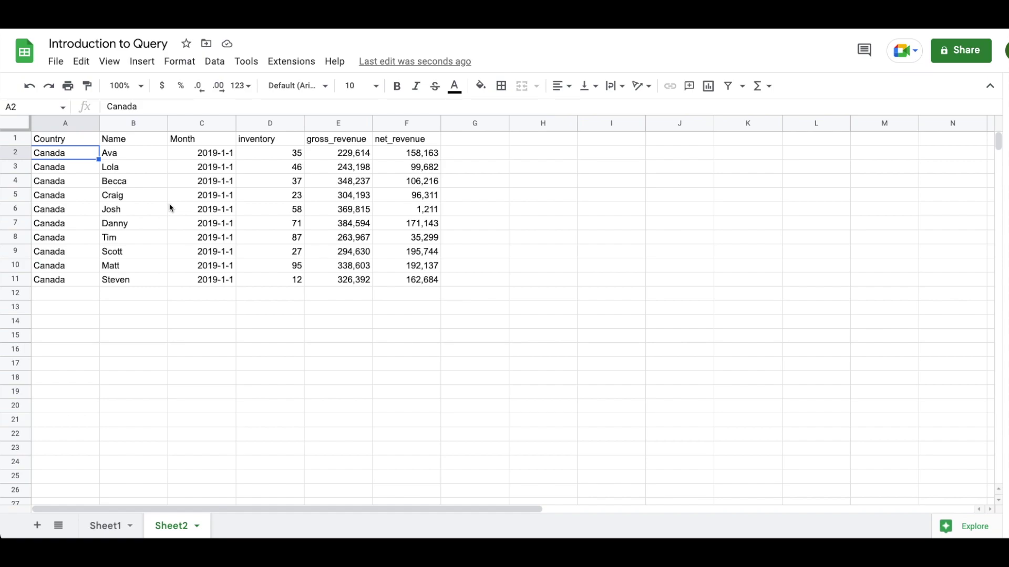
# Try a descending sort by adding desc after ORDER BY C in the A1 formula, and undo the change.
pyautogui.press('Up')
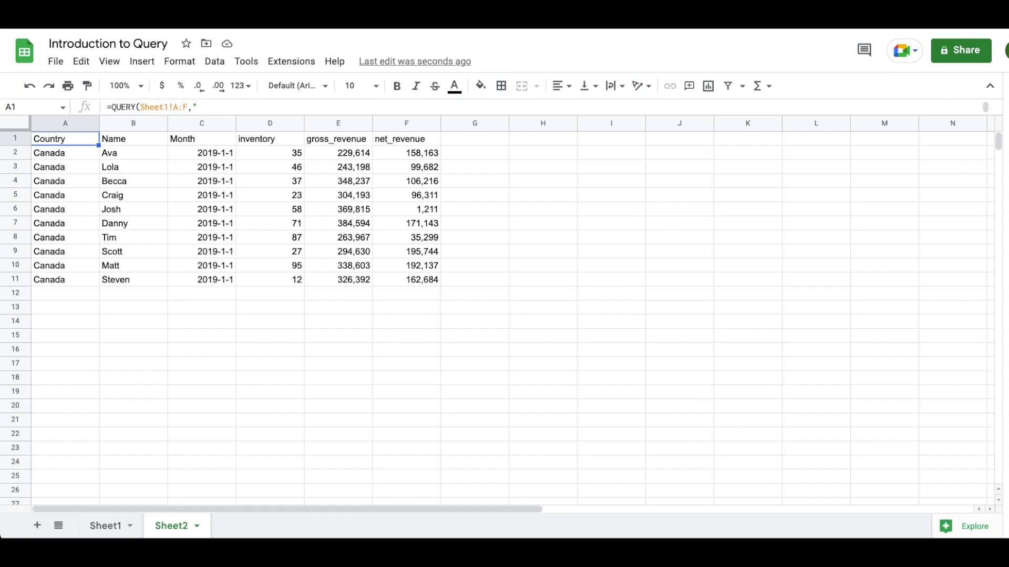
pyautogui.press('Return')
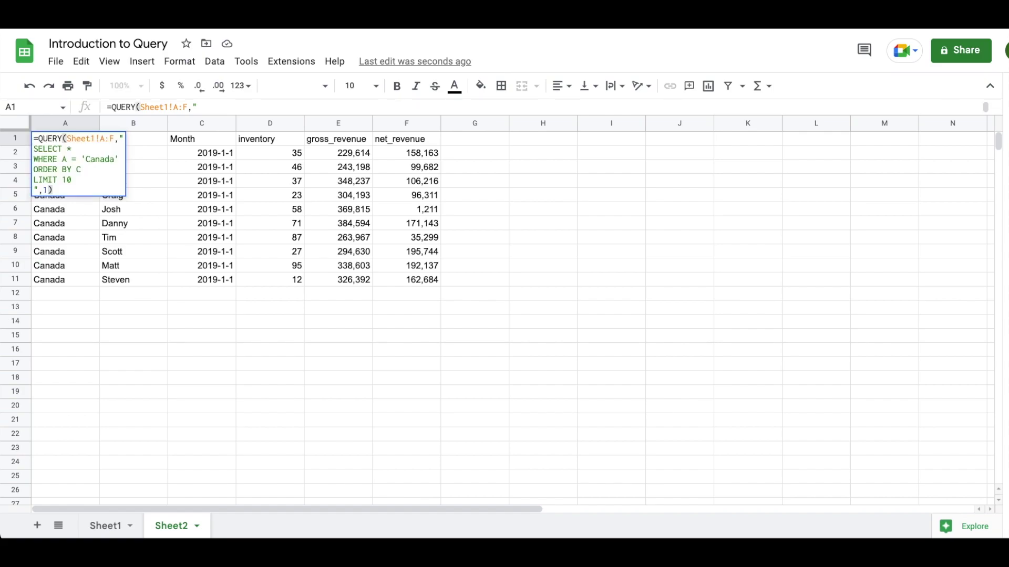
pyautogui.click(99, 174)
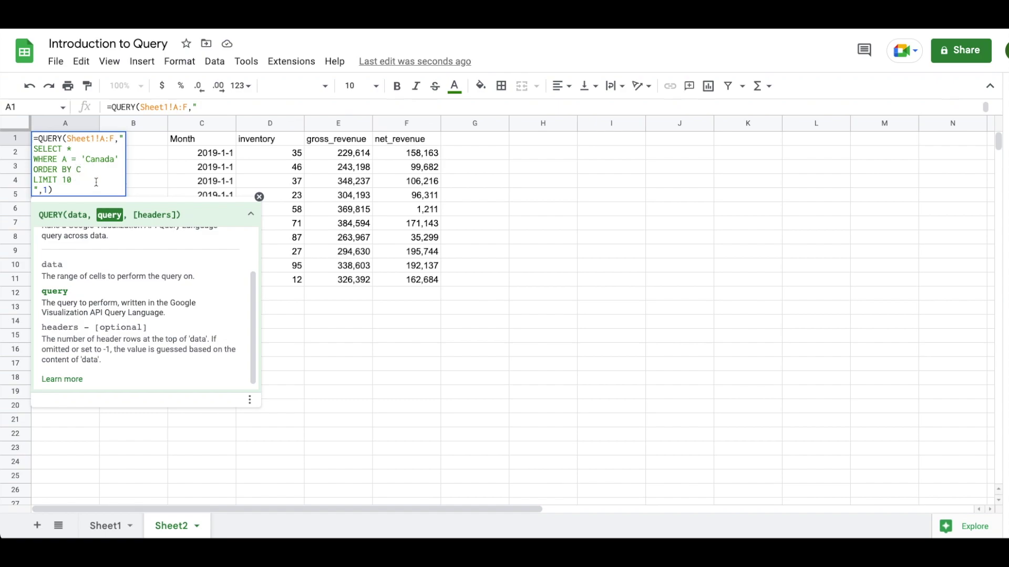
pyautogui.write('desc')
pyautogui.press('Return')
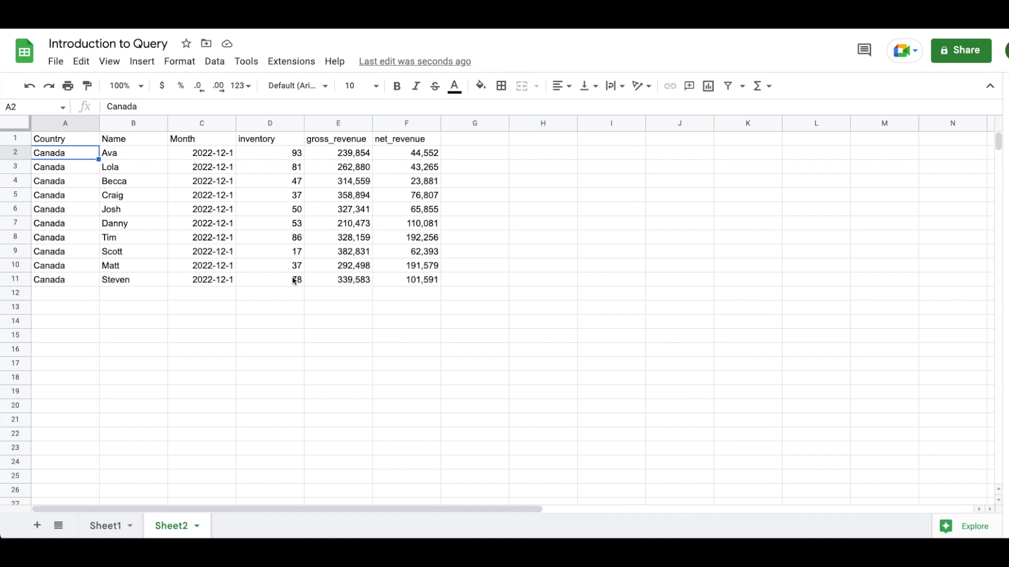
pyautogui.hotkey('ctrl', 'z')
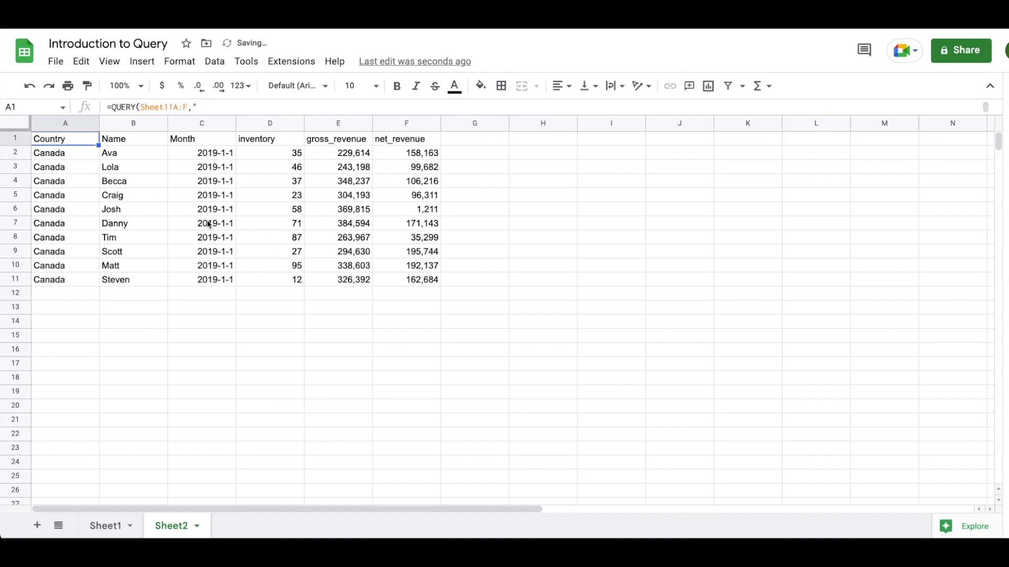
# Change the A1 query to select only columns A, B and order the results by A, B.
pyautogui.press('Return')
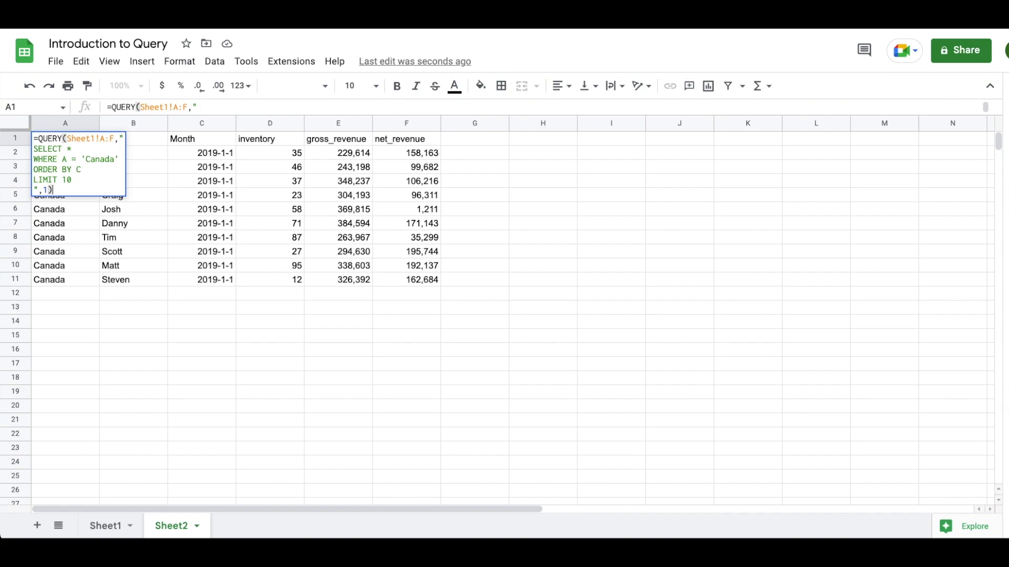
pyautogui.click(88, 145)
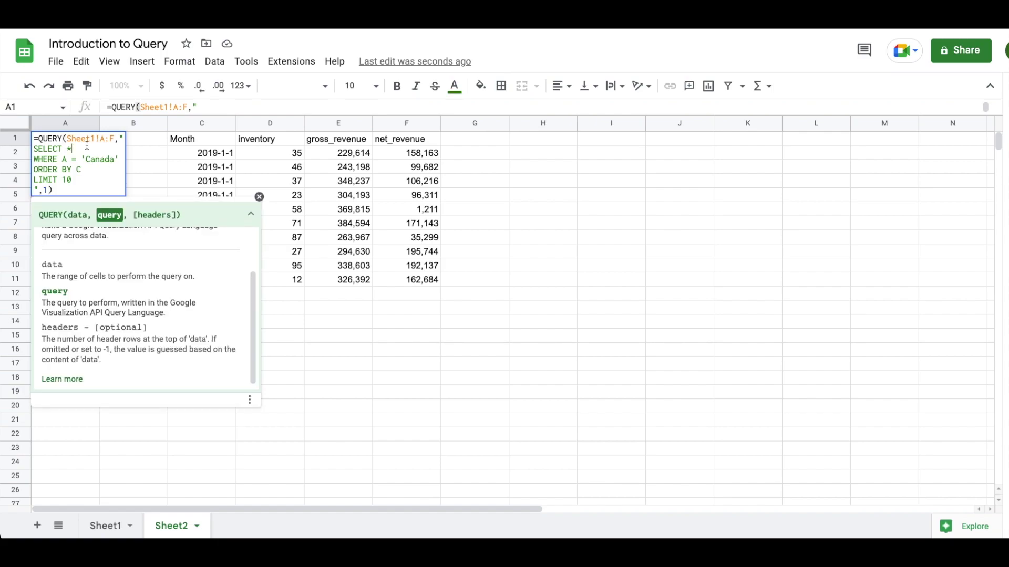
pyautogui.press('BackSpace')
pyautogui.write('A,')
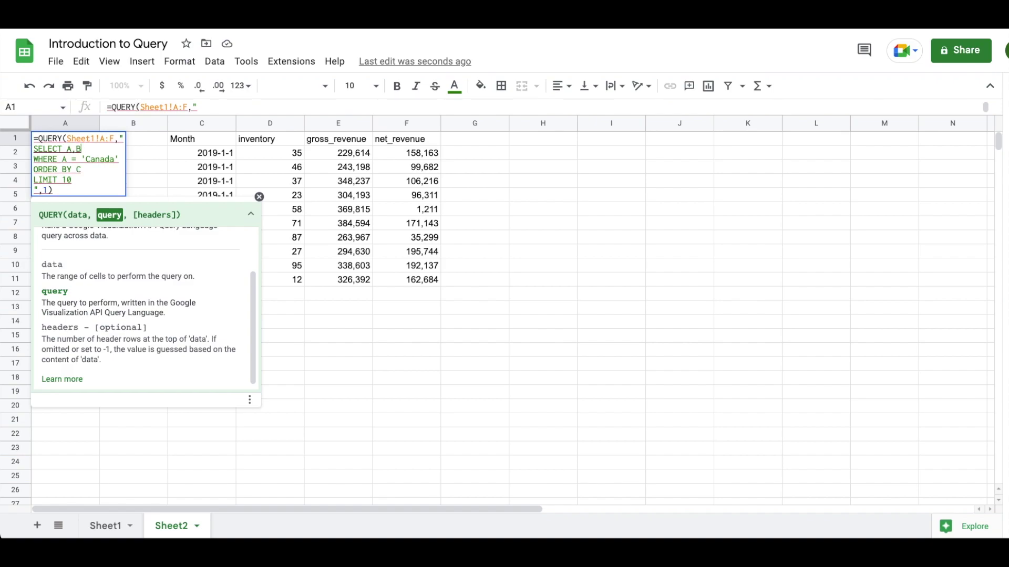
pyautogui.write(' B')
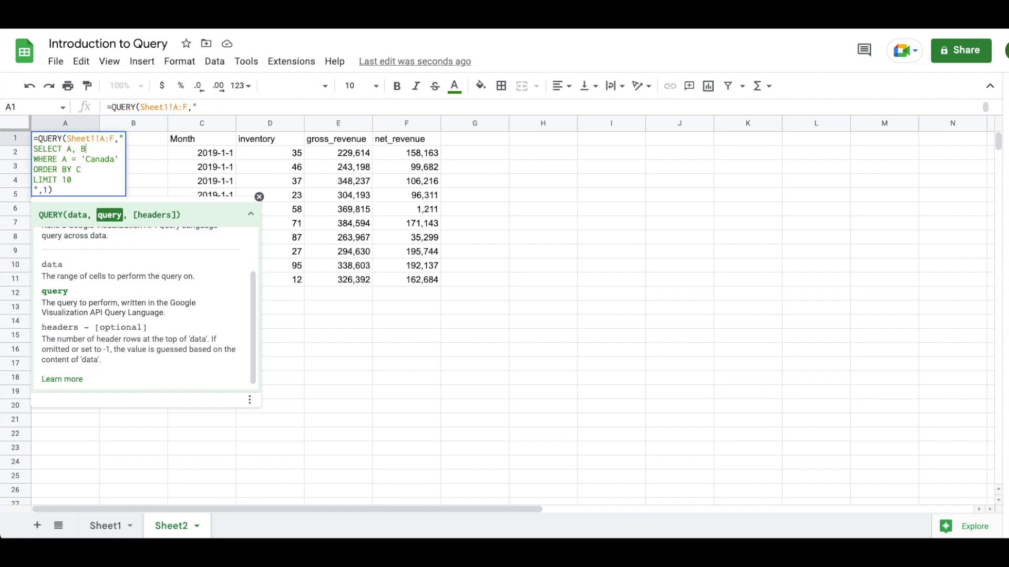
pyautogui.press('BackSpace')
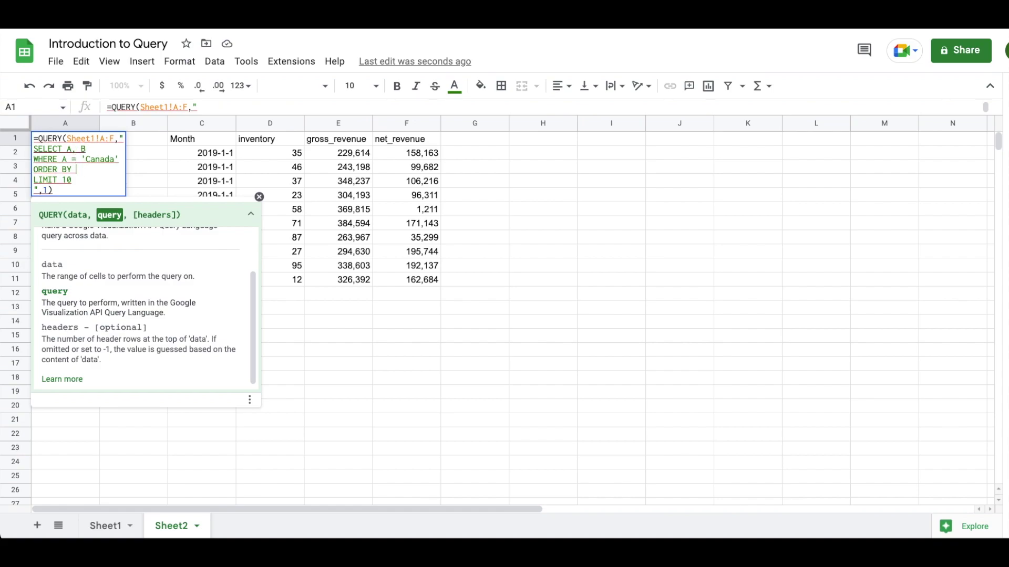
pyautogui.write('A, B')
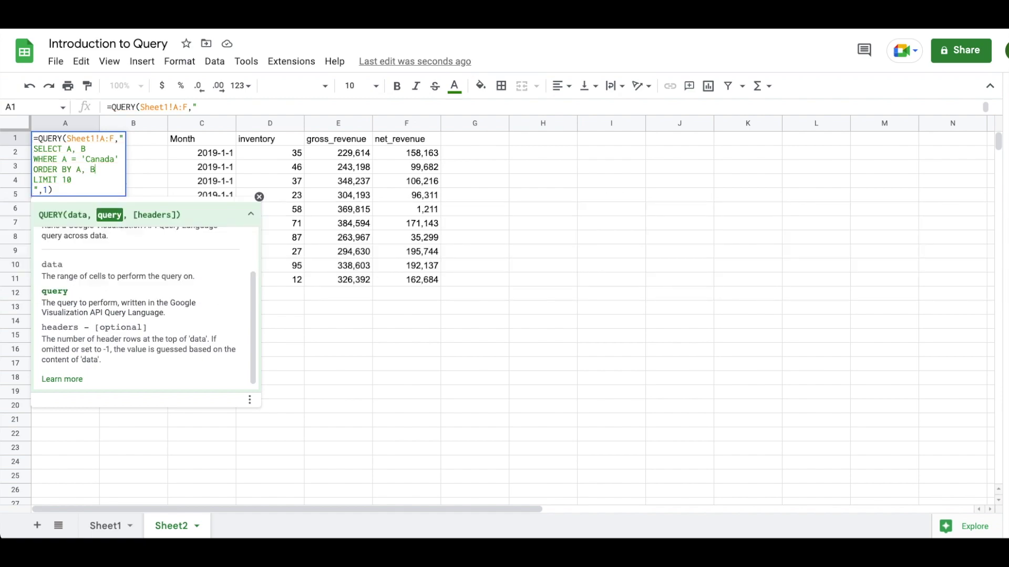
# Remove the LIMIT 10 line from the query, run it, and look through the returned Country and Name rows.
pyautogui.tripleClick(76, 179)
pyautogui.press('BackSpace')
pyautogui.press('BackSpace')
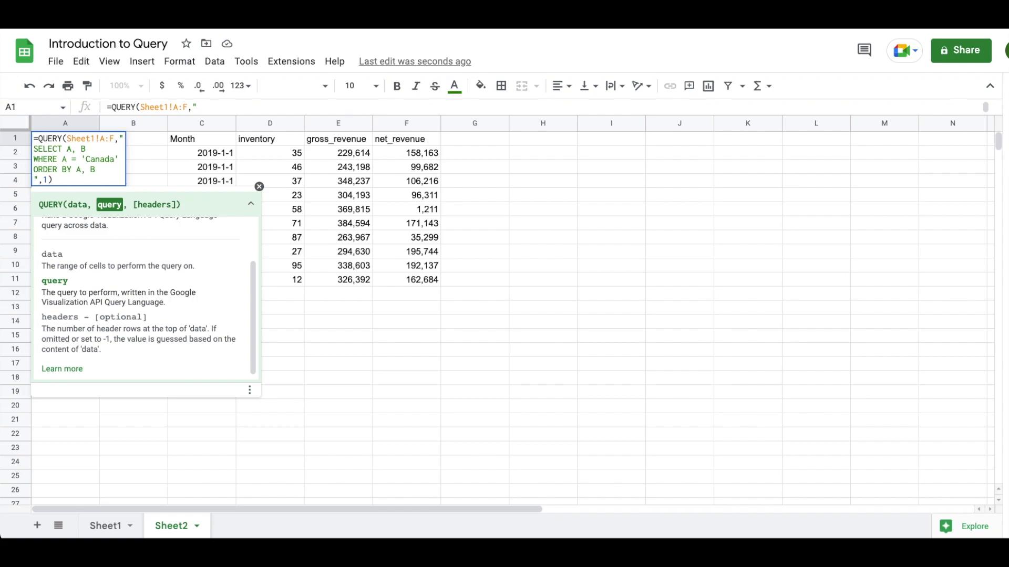
pyautogui.press('Return')
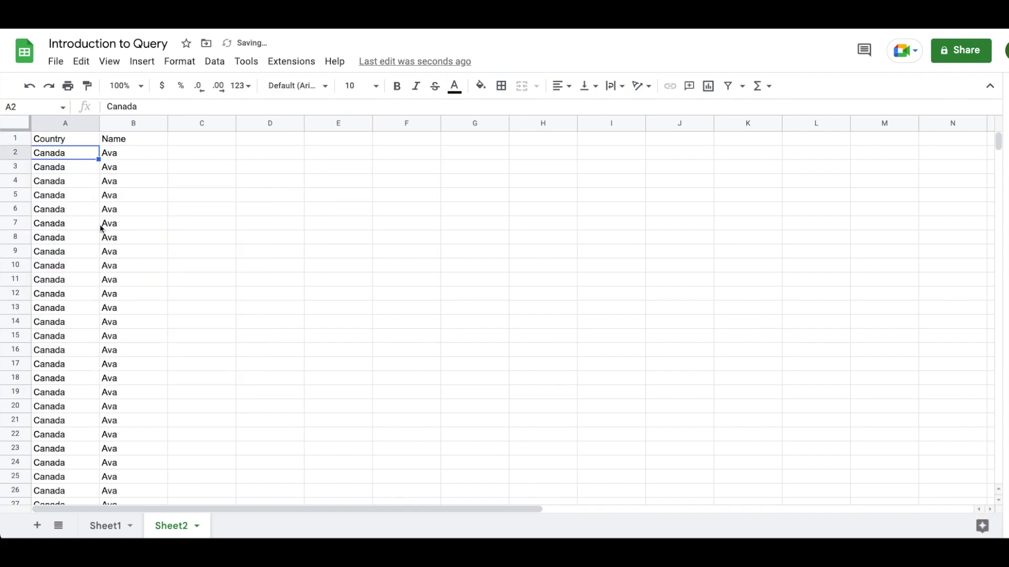
pyautogui.scroll(-6, 130, 192)
pyautogui.scroll(-20, 130, 191)
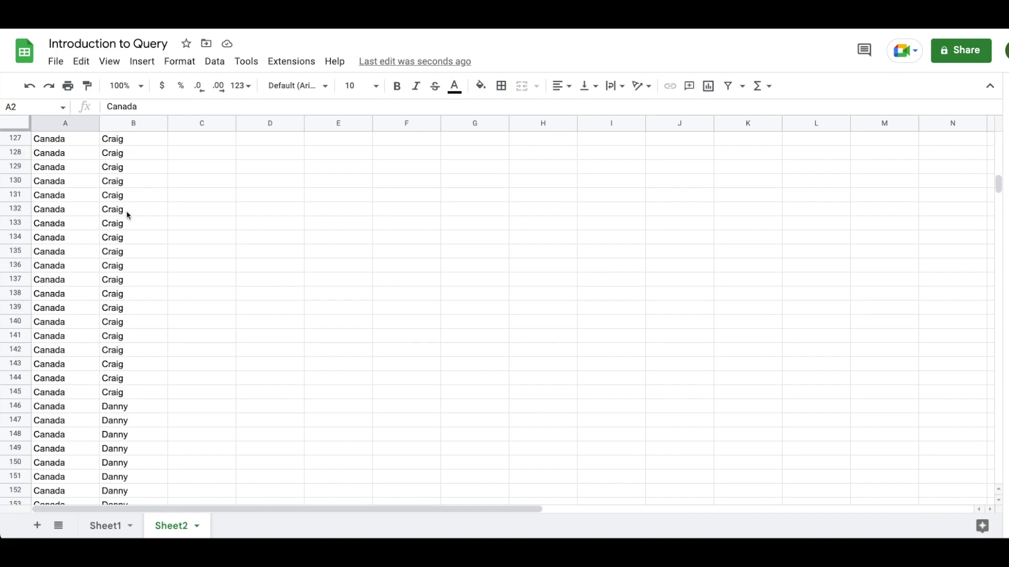
pyautogui.scroll(13, 130, 194)
pyautogui.scroll(20, 130, 202)
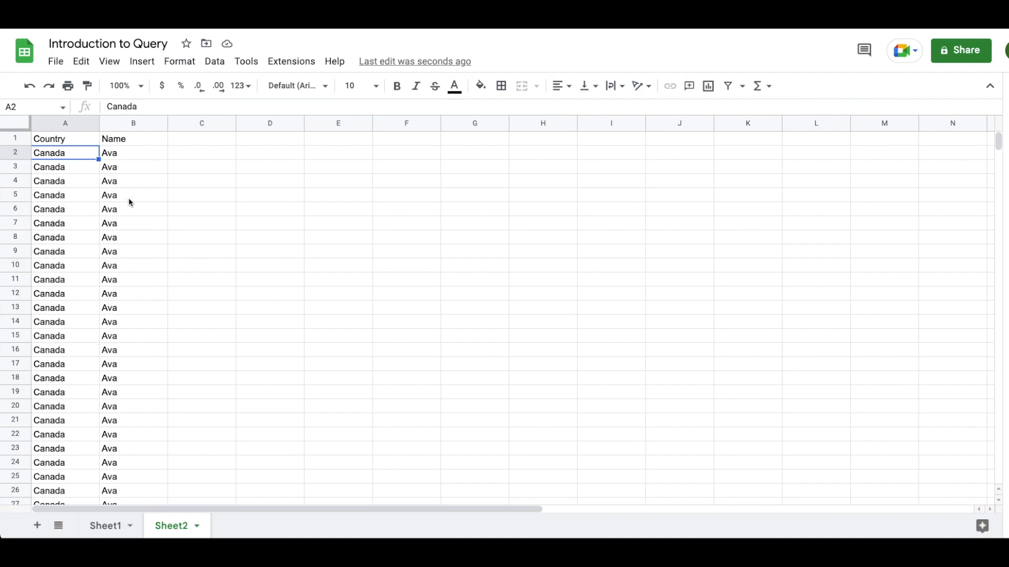
# Add column D to the SELECT clause of the A1 query, run it, and look through the returned rows.
pyautogui.press('Up')
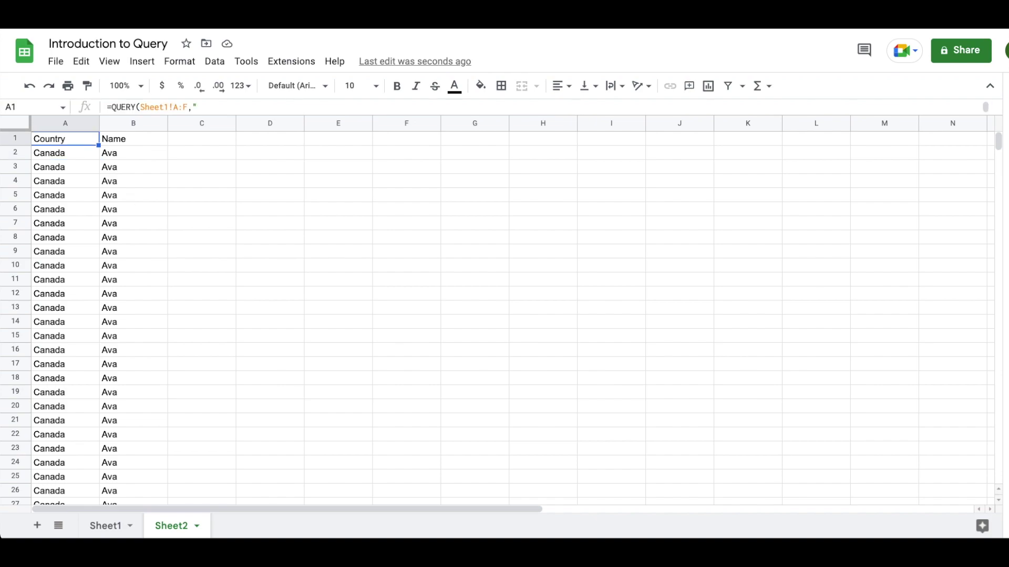
pyautogui.press('Return')
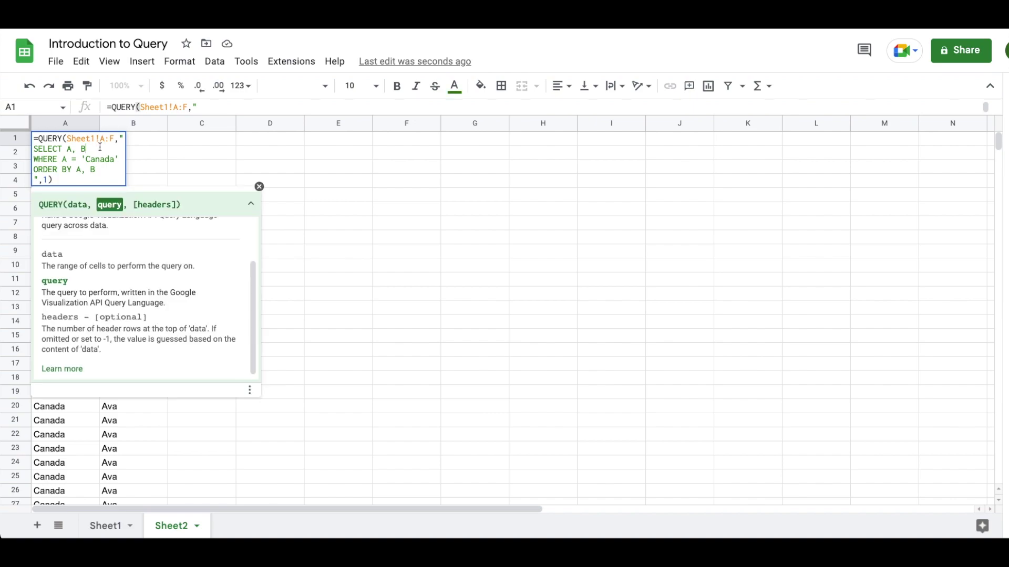
pyautogui.write('D')
pyautogui.press('Return')
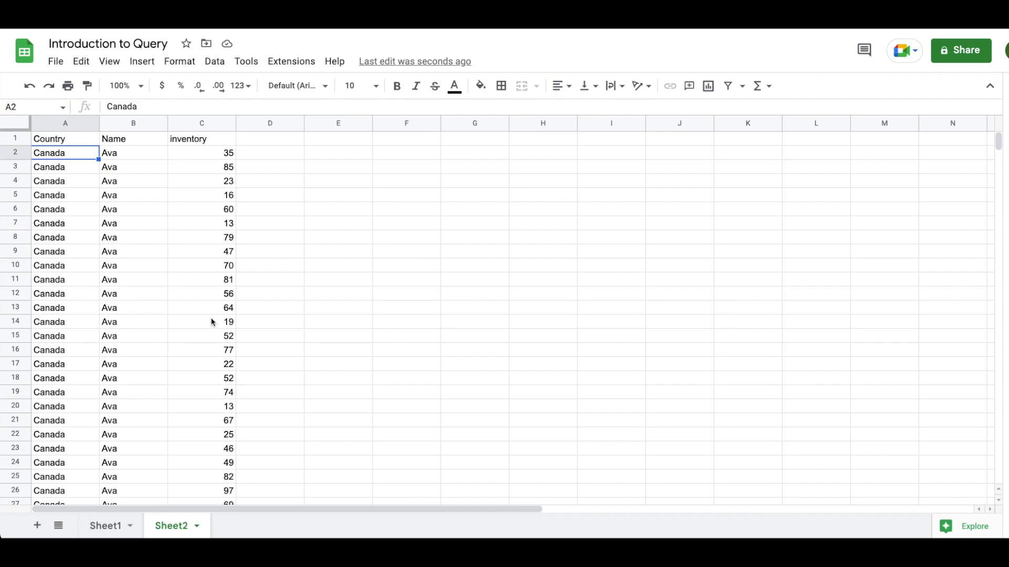
pyautogui.scroll(-19, 212, 318)
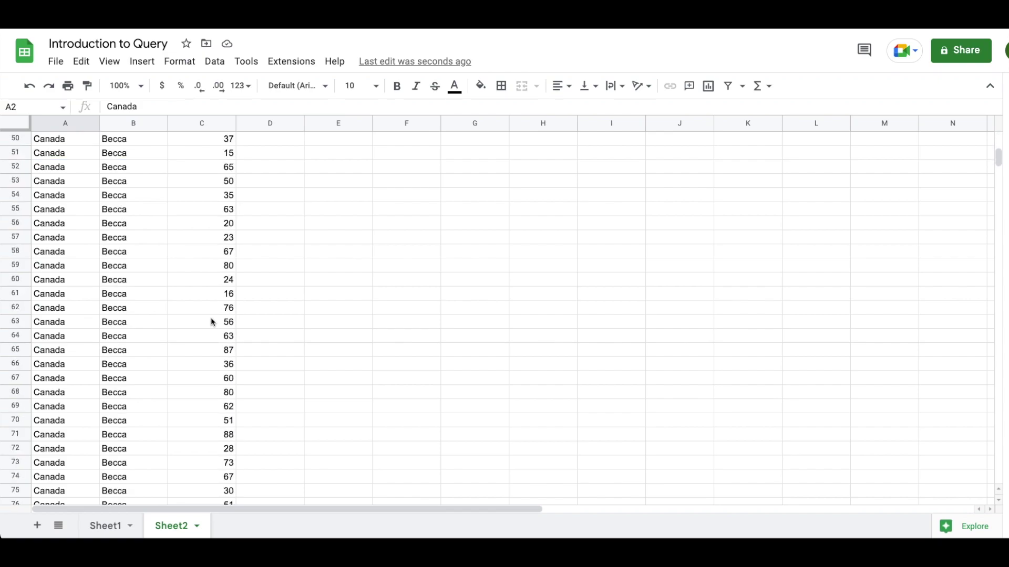
pyautogui.scroll(-3, 212, 320)
pyautogui.scroll(20, 212, 321)
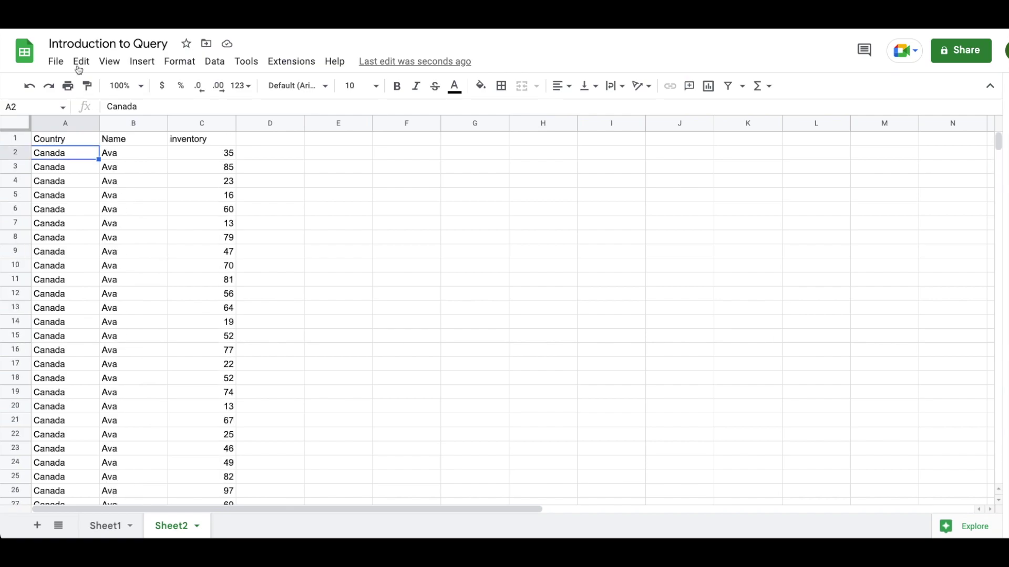
# Reopen the A1 query and wrap column D in the SELECT clause as sum(D).
pyautogui.click(58, 140)
pyautogui.write('=QUERY(Sheet1!A:F," SELECT A, B, D WHERE A = \'Canada\' ORDER BY A, B ",1)')
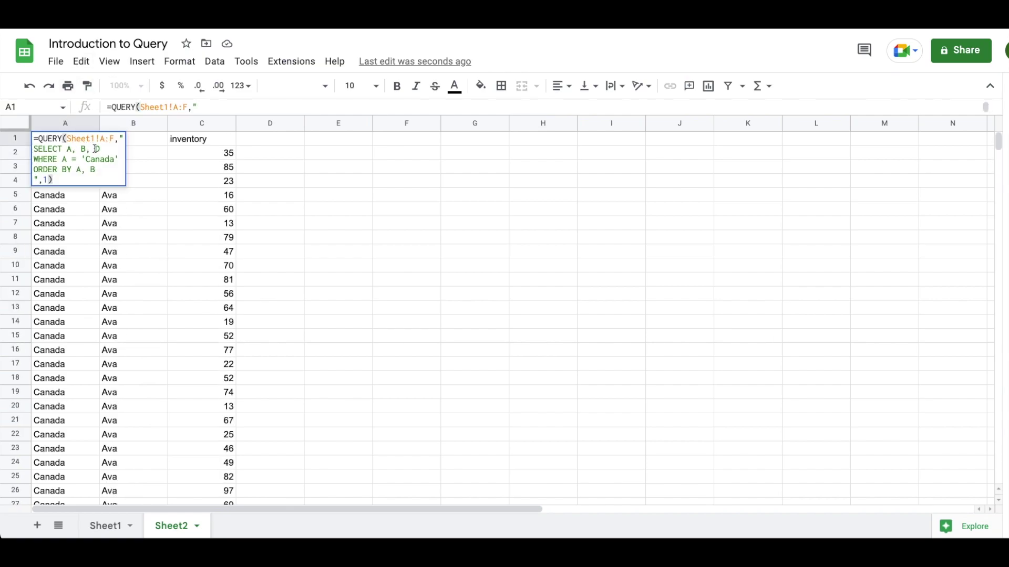
pyautogui.click(92, 149)
pyautogui.write('sum(D')
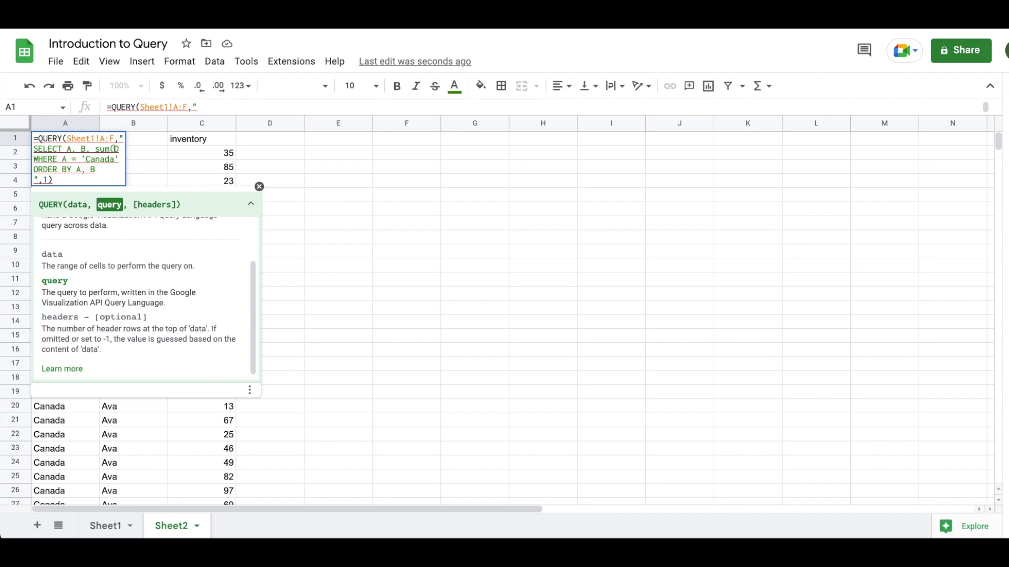
pyautogui.write(')')
# Insert GROUP BY A, B on its own line between the WHERE and ORDER BY clauses and run the query.
pyautogui.click(119, 157)
pyautogui.hotkey('ctrl', 'Return')
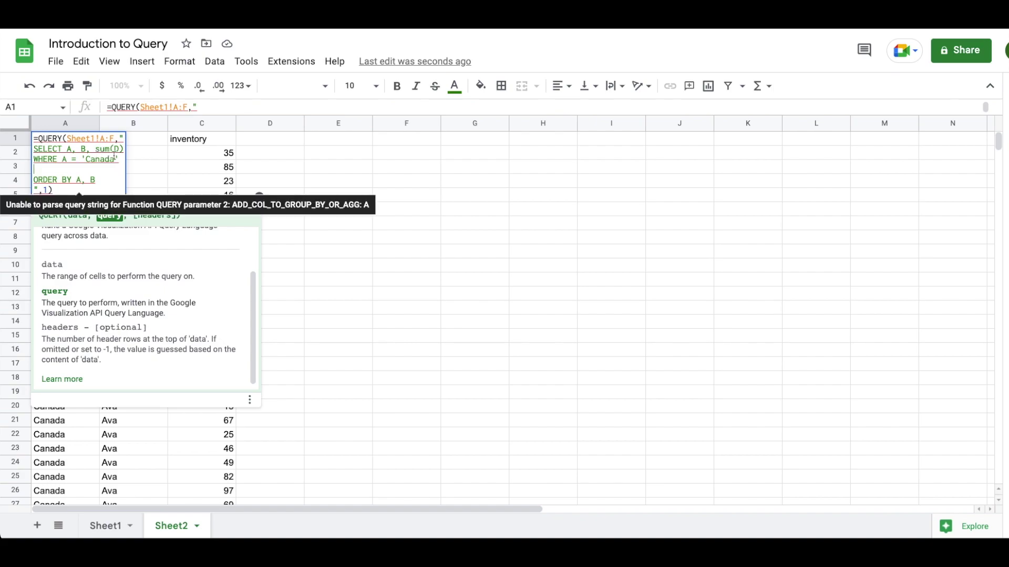
pyautogui.click(62, 168)
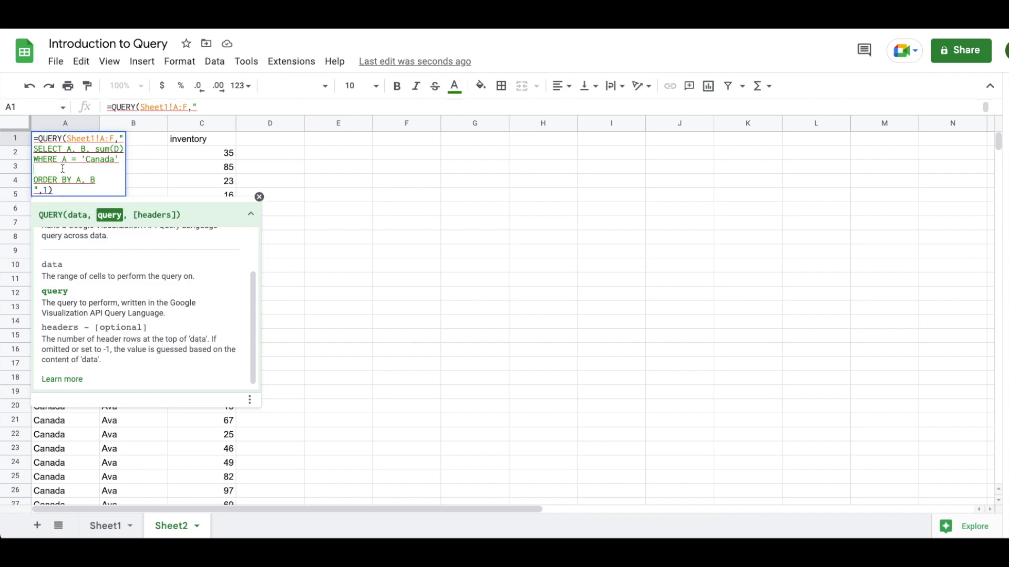
pyautogui.write('GROUP BY A, B')
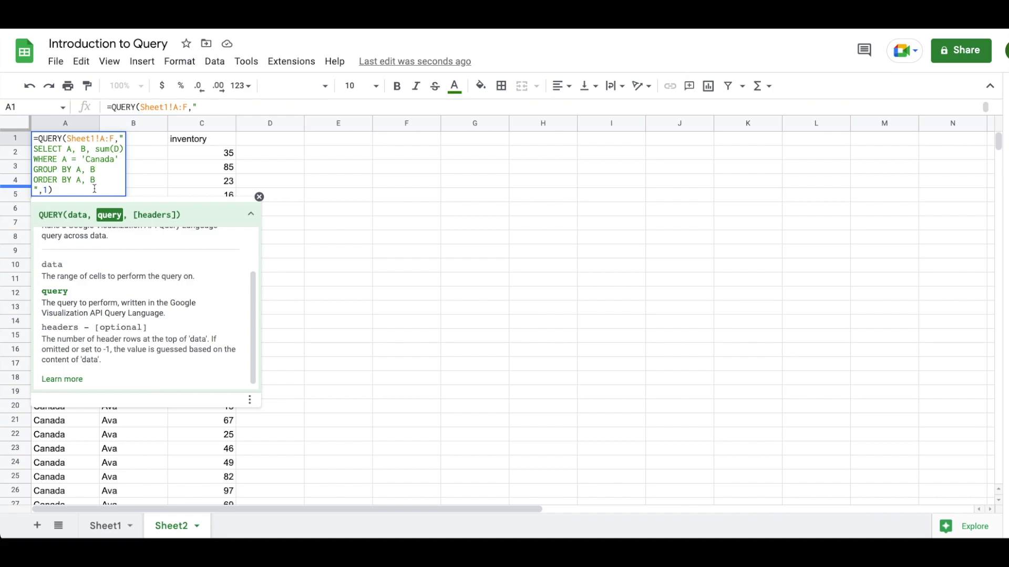
pyautogui.press('Return')
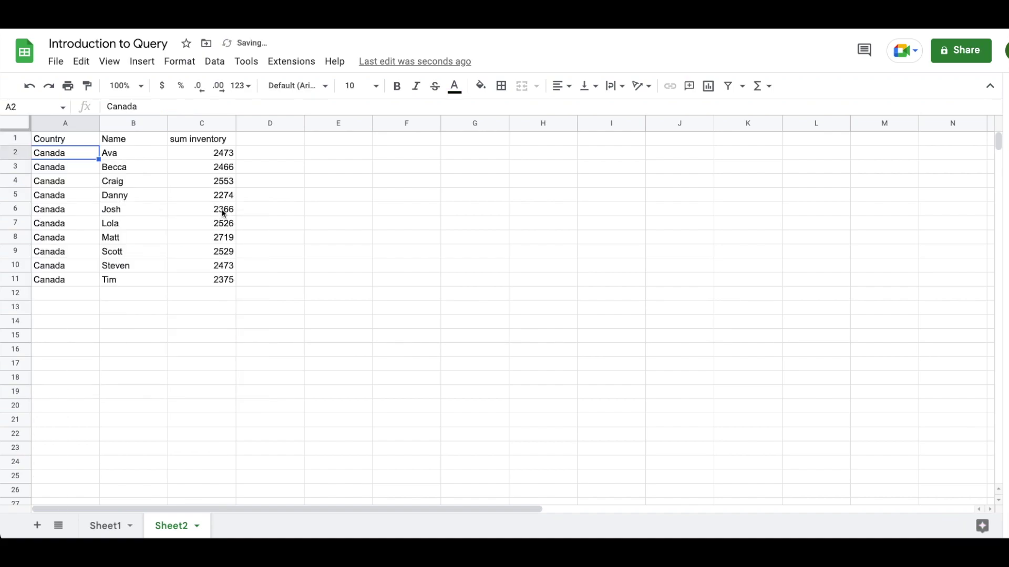
# Format the sum inventory column C as Number with no decimal places.
pyautogui.click(213, 125)
pyautogui.click(240, 85)
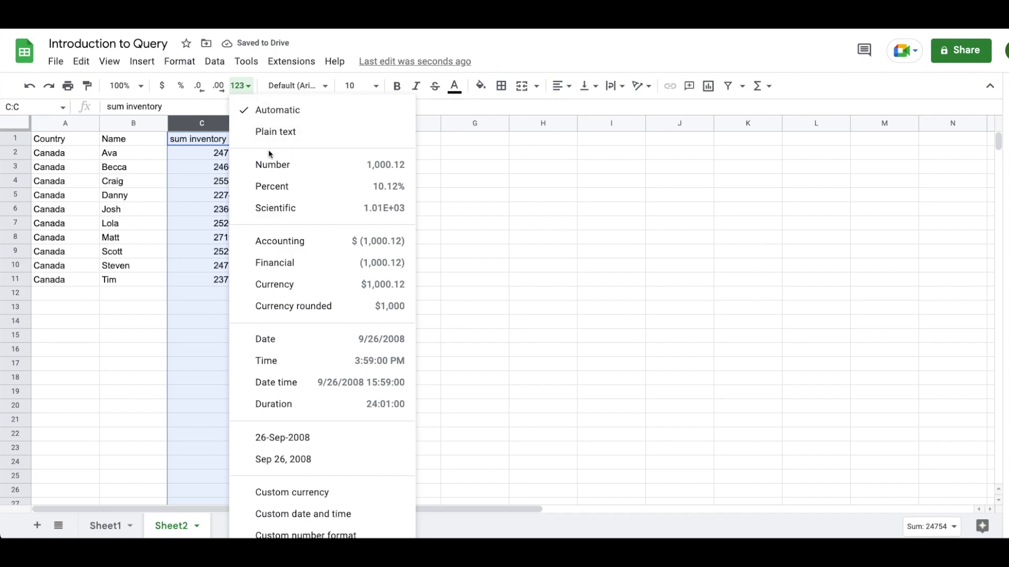
pyautogui.click(264, 165)
pyautogui.click(199, 86)
pyautogui.click(199, 86)
pyautogui.click(295, 187)
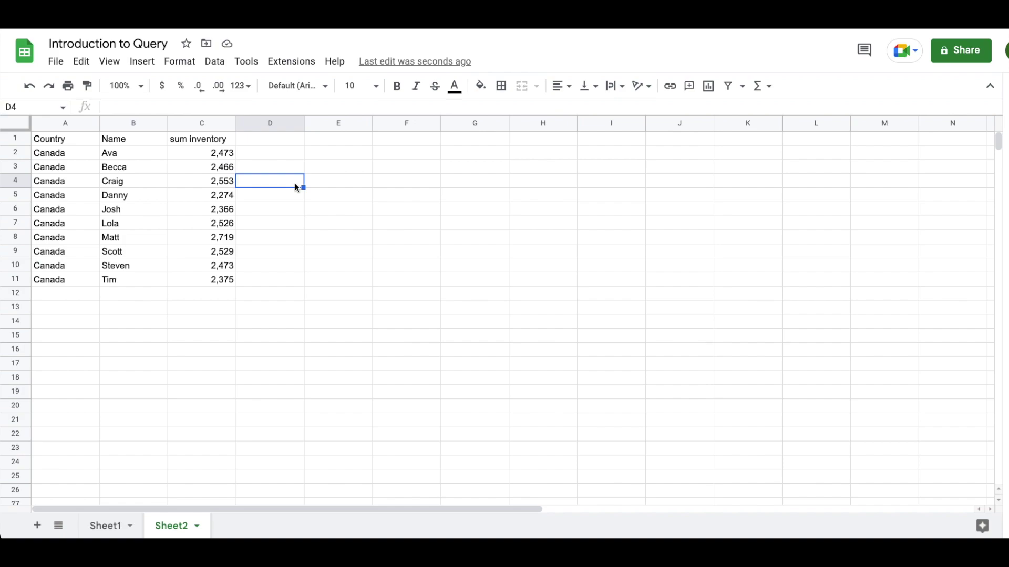
# Change the A1 query's ORDER BY clause to sum(D), run it, and check the first and last totals.
pyautogui.click(68, 136)
pyautogui.doubleClick(68, 137)
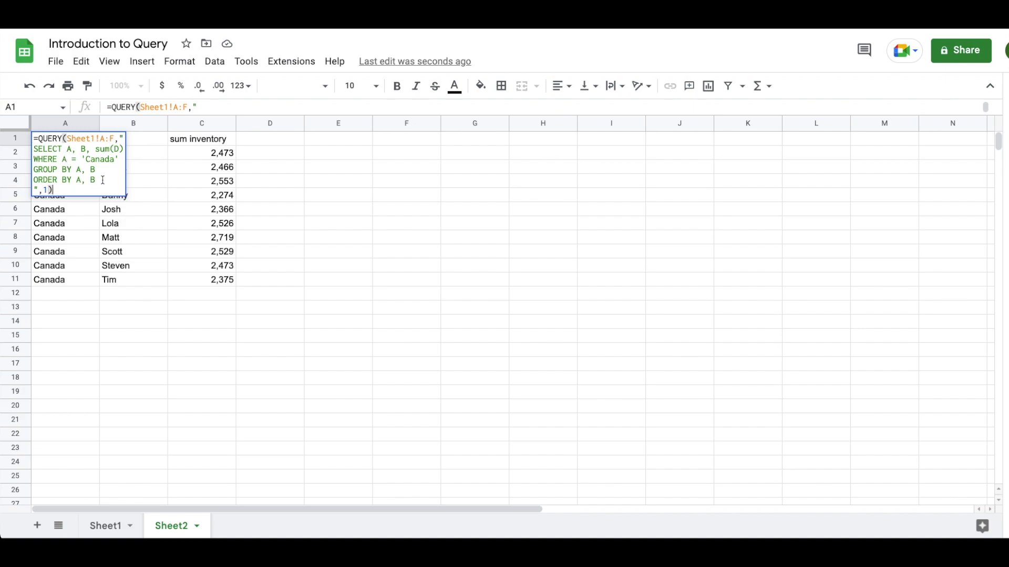
pyautogui.moveTo(96, 180); pyautogui.dragTo(77, 179)
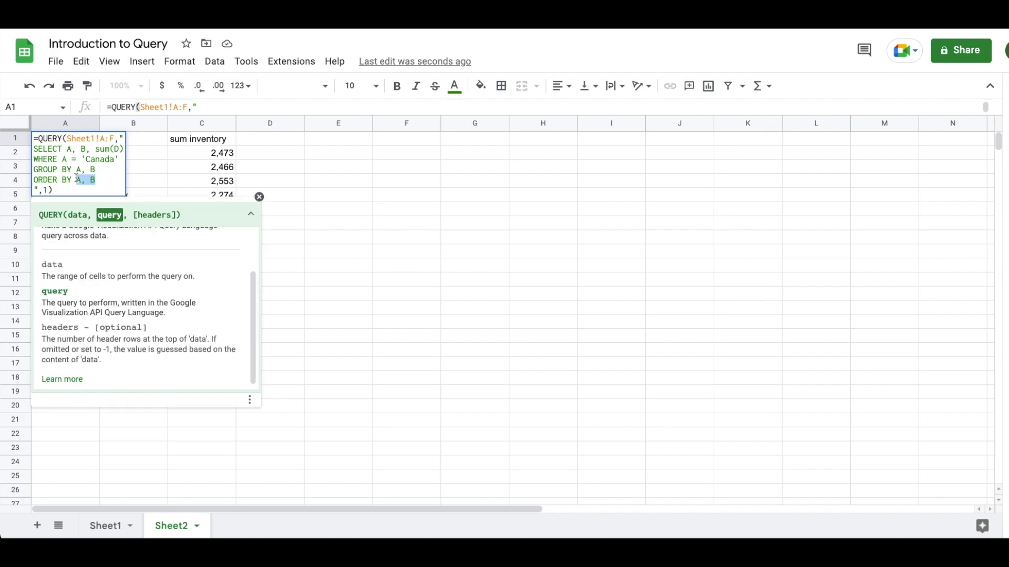
pyautogui.write('sum(D)')
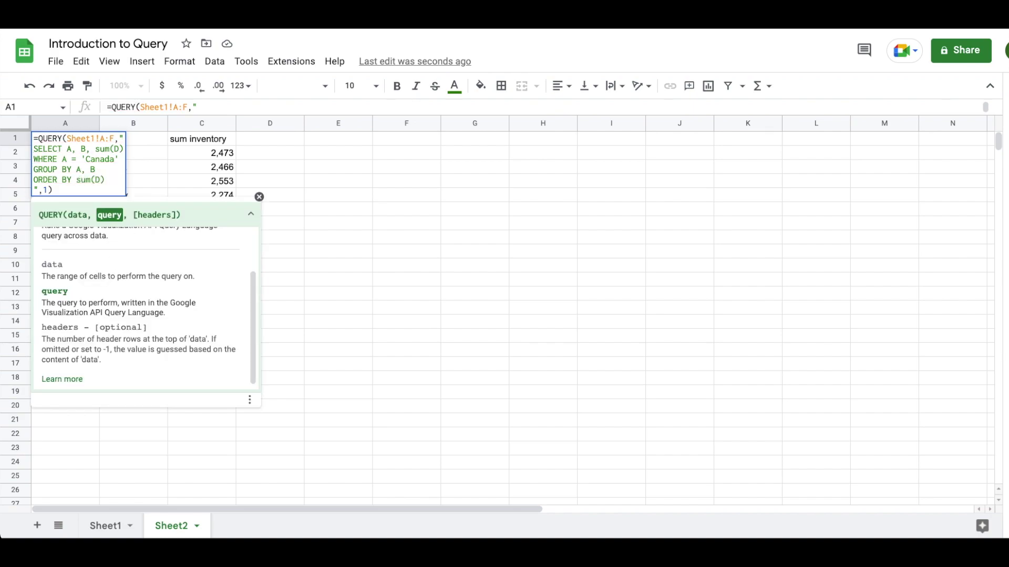
pyautogui.press('Return')
pyautogui.click(66, 138)
pyautogui.press('Return')
pyautogui.press('Escape')
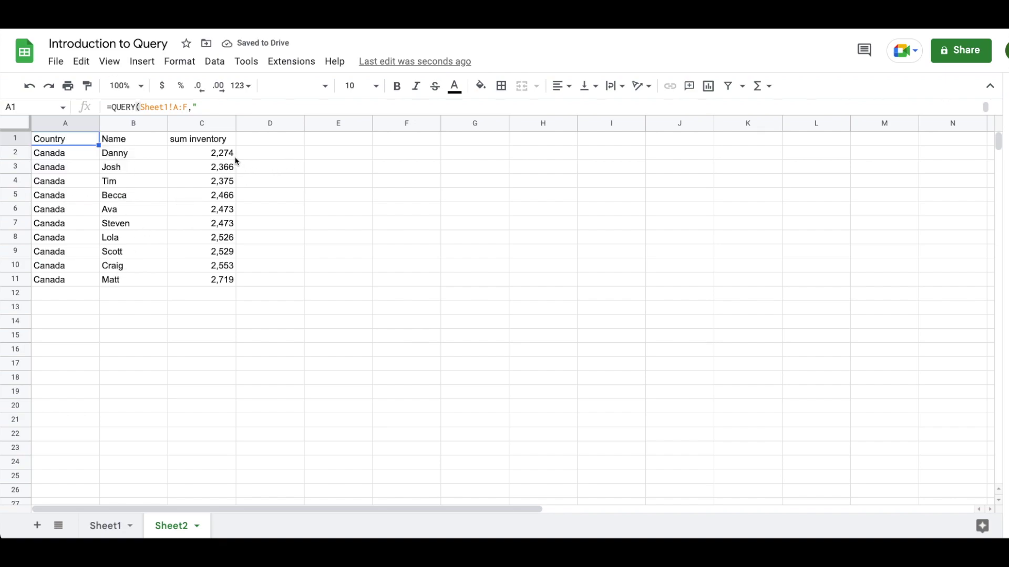
pyautogui.click(227, 154)
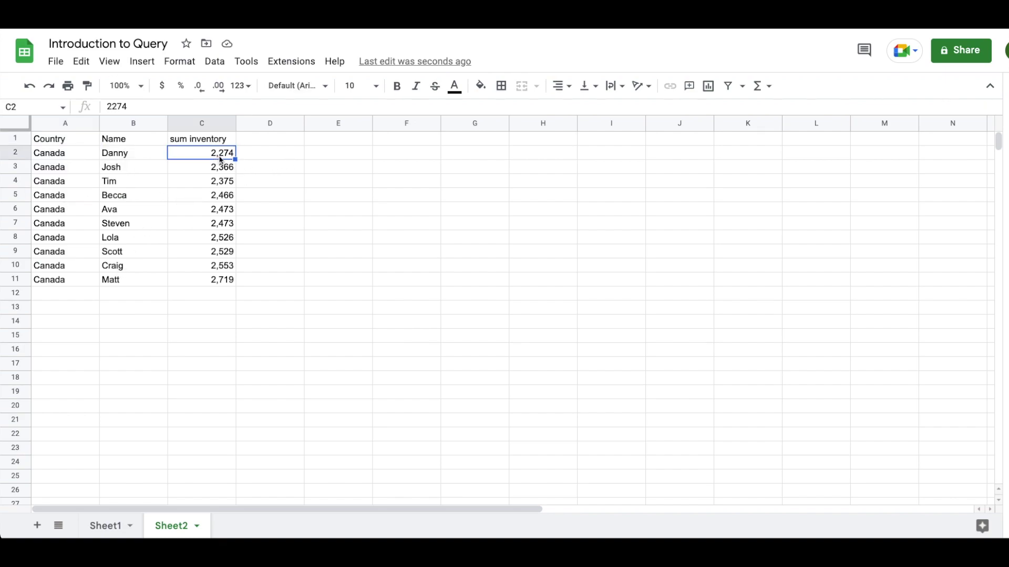
pyautogui.click(218, 284)
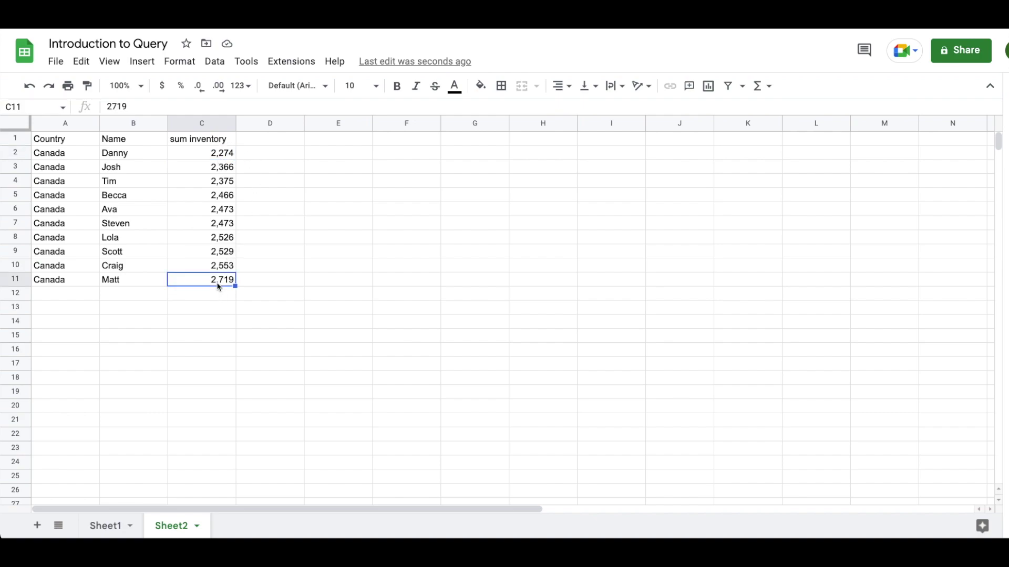
# Add desc after ORDER BY sum(D) in the A1 query and run it.
pyautogui.click(63, 140)
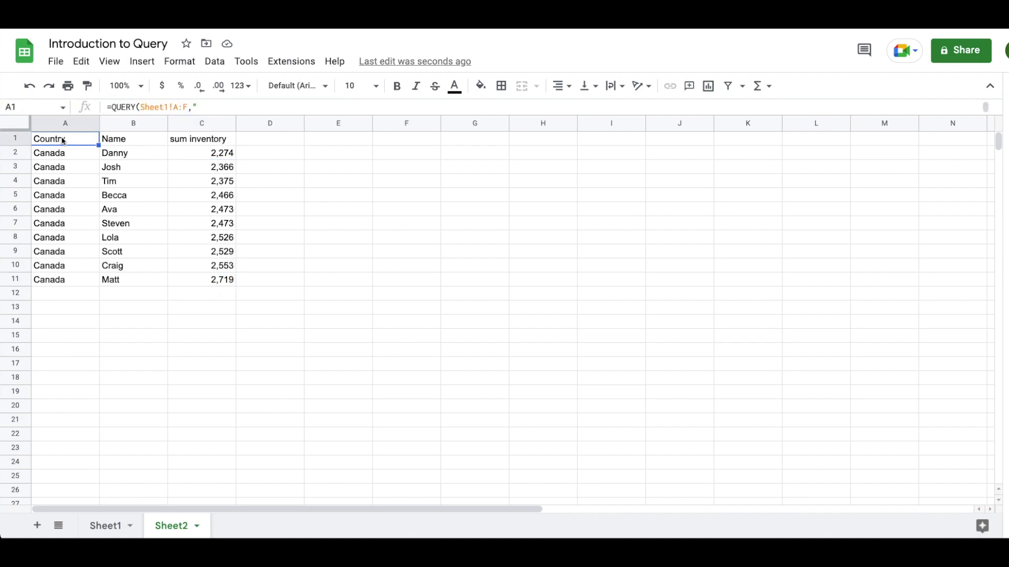
pyautogui.doubleClick(63, 140)
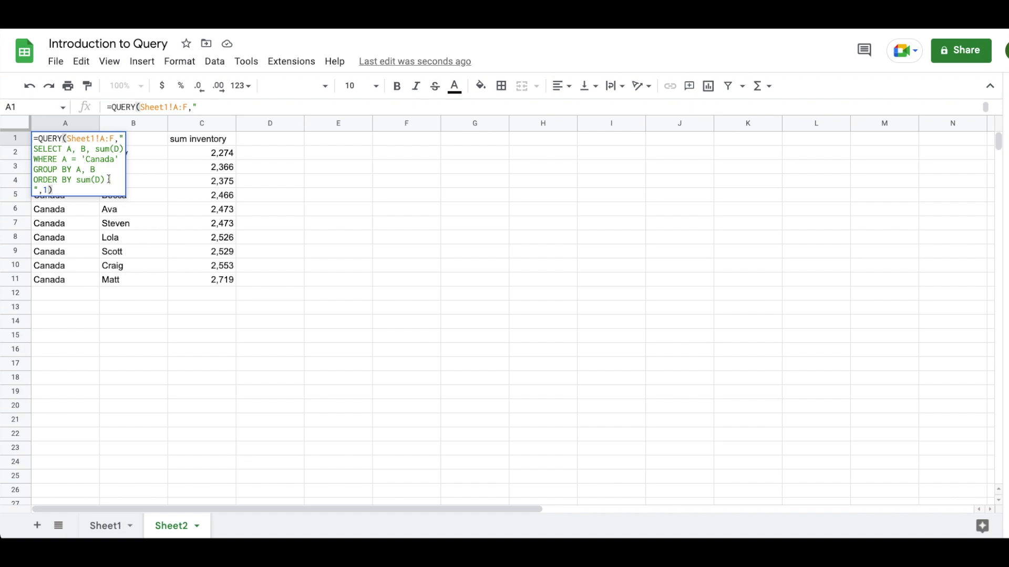
pyautogui.write('DESC')
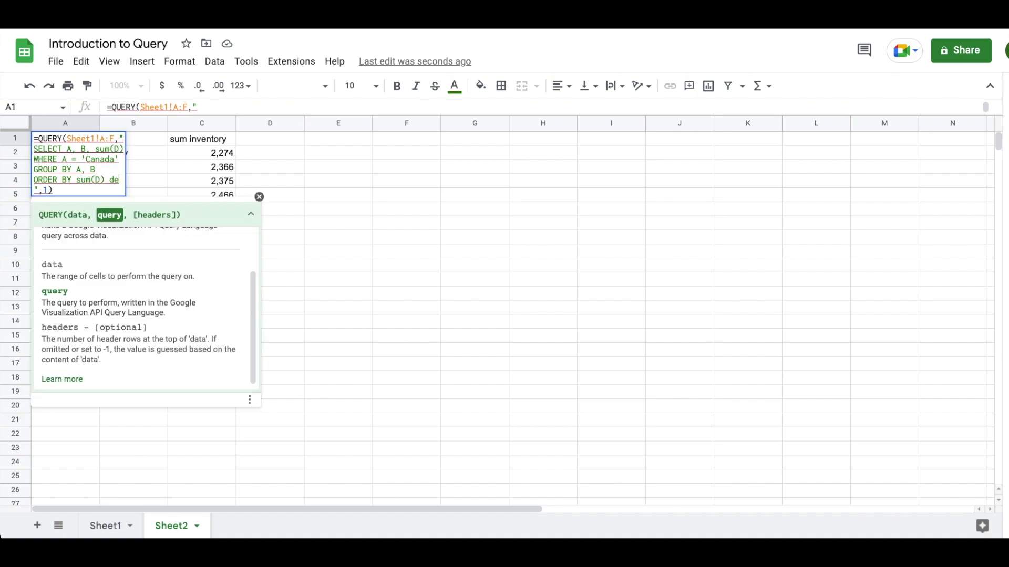
pyautogui.press('Return')
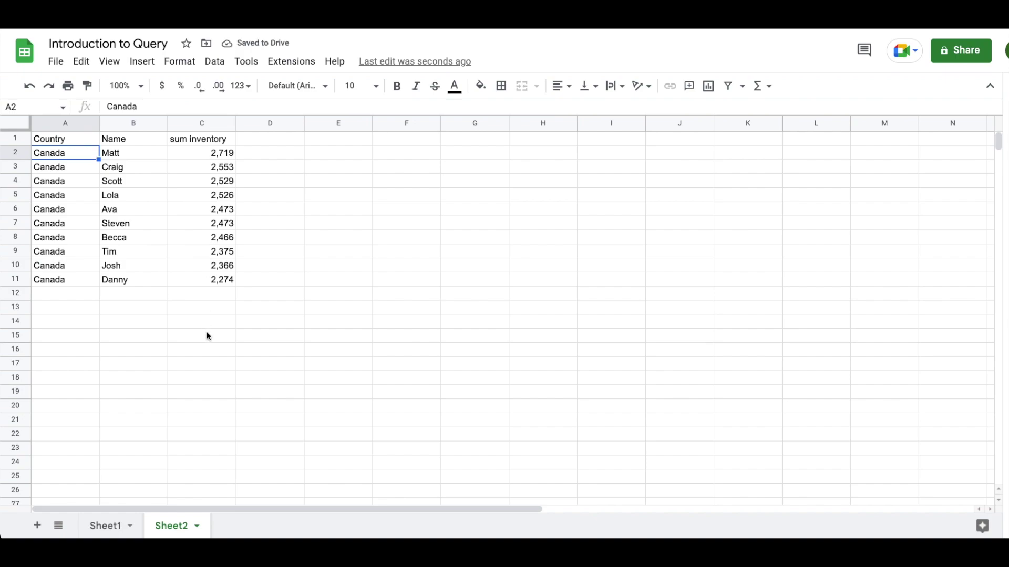
pyautogui.click(66, 142)
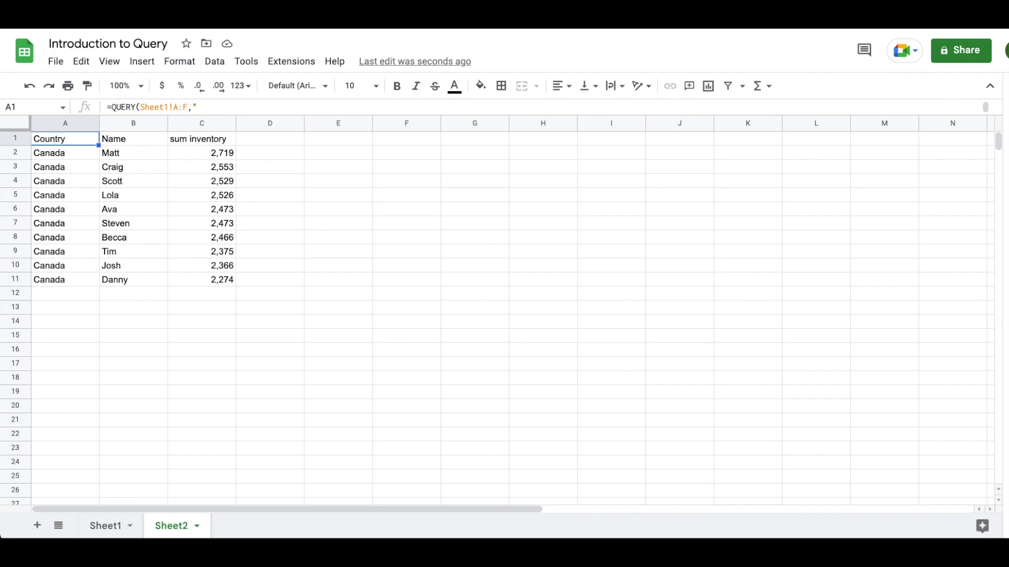
pyautogui.press('Return')
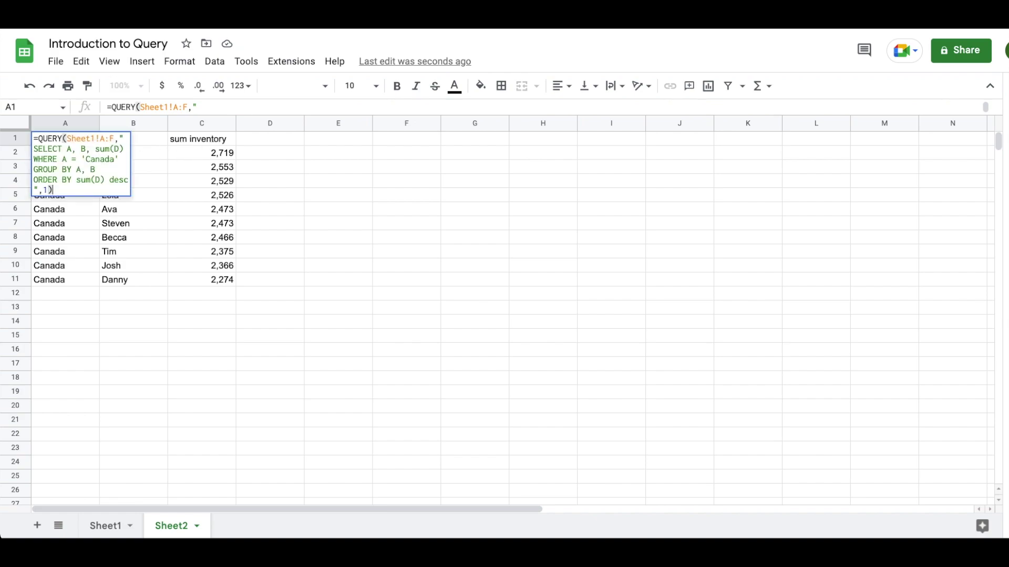
pyautogui.click(128, 180)
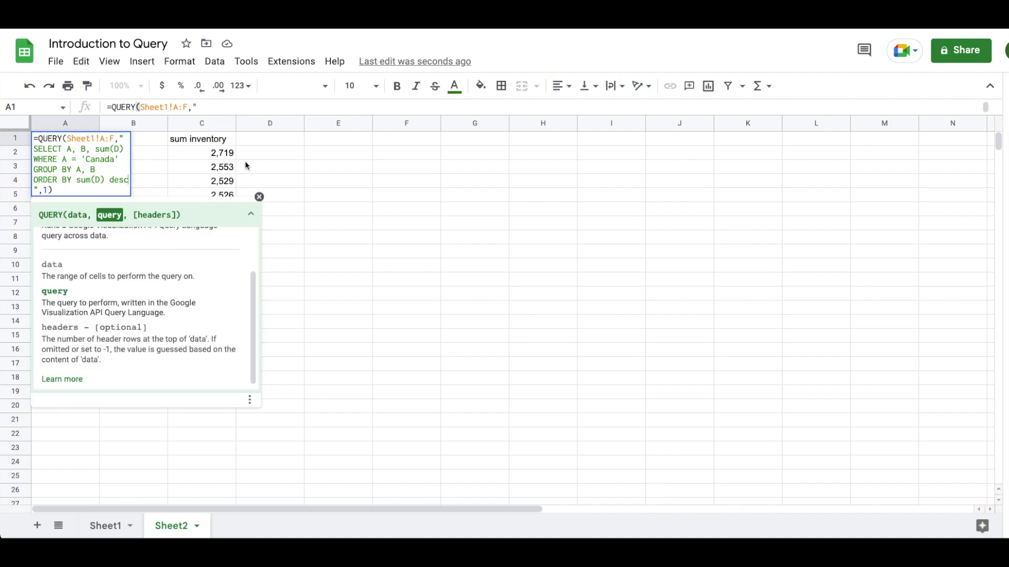
pyautogui.press('Escape')
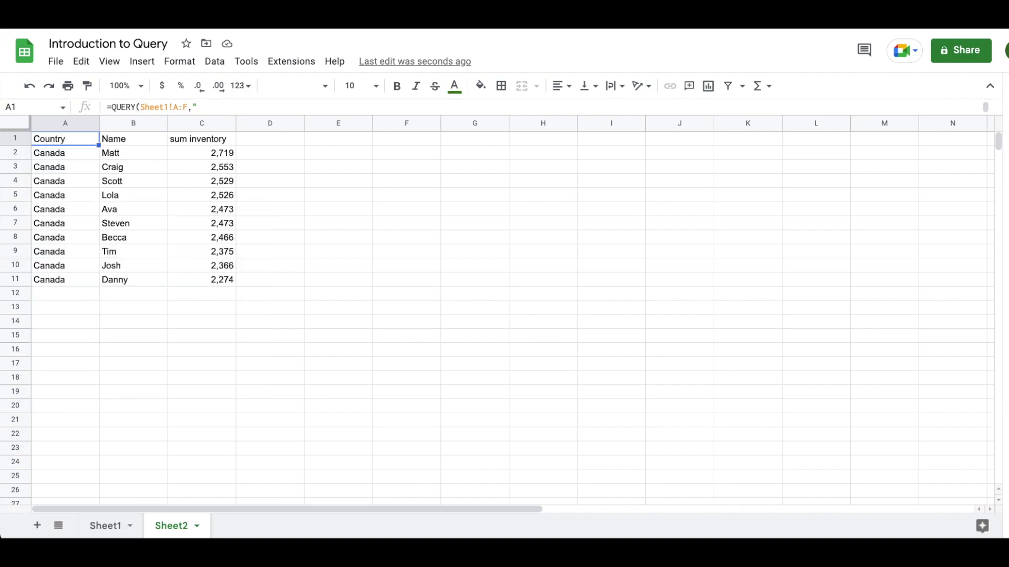
# Try to clear cell B2 inside the query output, and return to the formula cell A1.
pyautogui.click(83, 149)
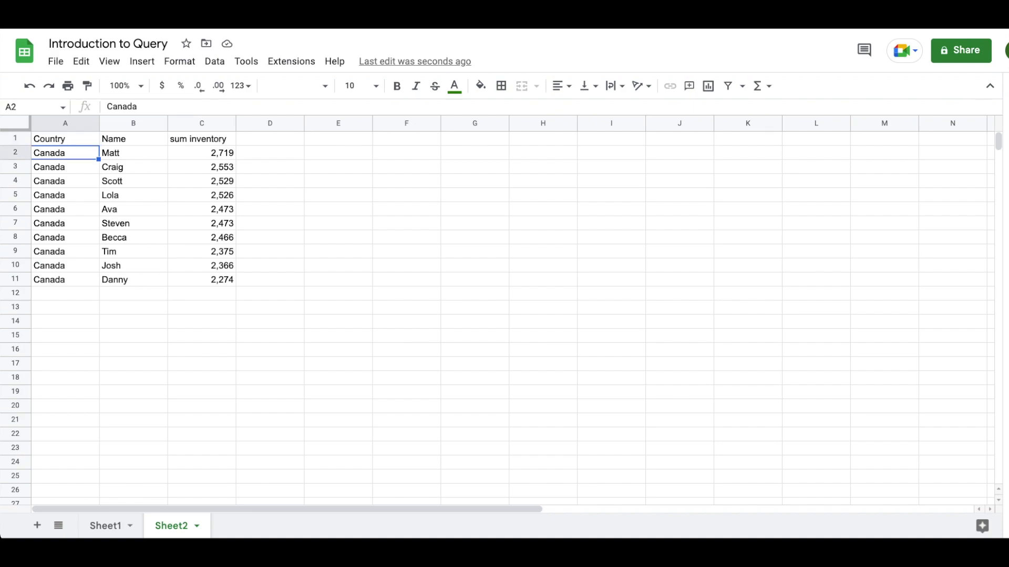
pyautogui.press('Right')
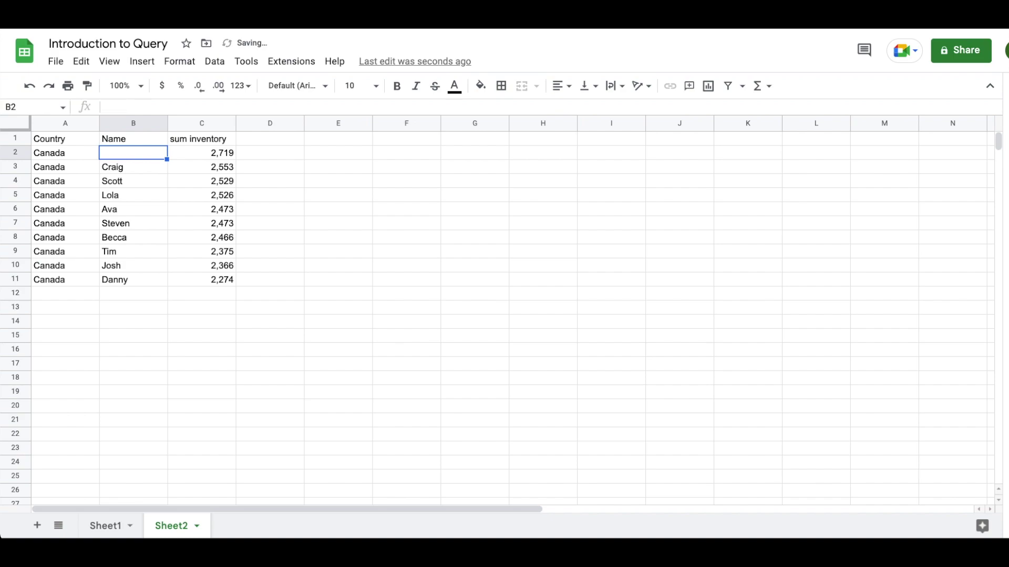
pyautogui.click(65, 152)
pyautogui.click(65, 139)
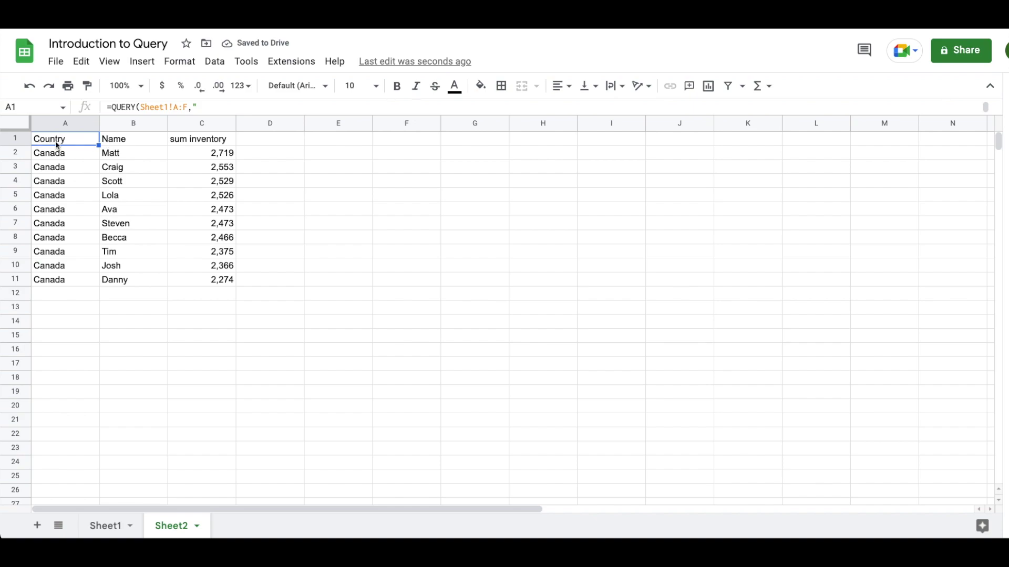
# Try to overwrite the sum inventory header in C1 with Inventory Total, and check cells A1 and C1.
pyautogui.click(198, 140)
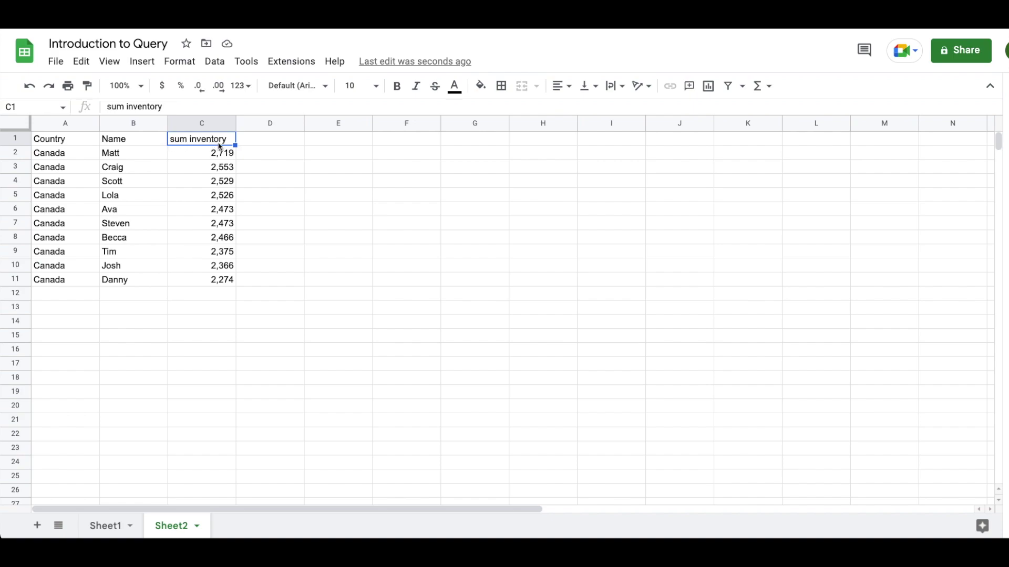
pyautogui.hotkey('ctrl', 'z')
pyautogui.hotkey('ctrl', 'y')
pyautogui.hotkey('ctrl', 'z')
pyautogui.hotkey('ctrl', 'y')
pyautogui.write('In')
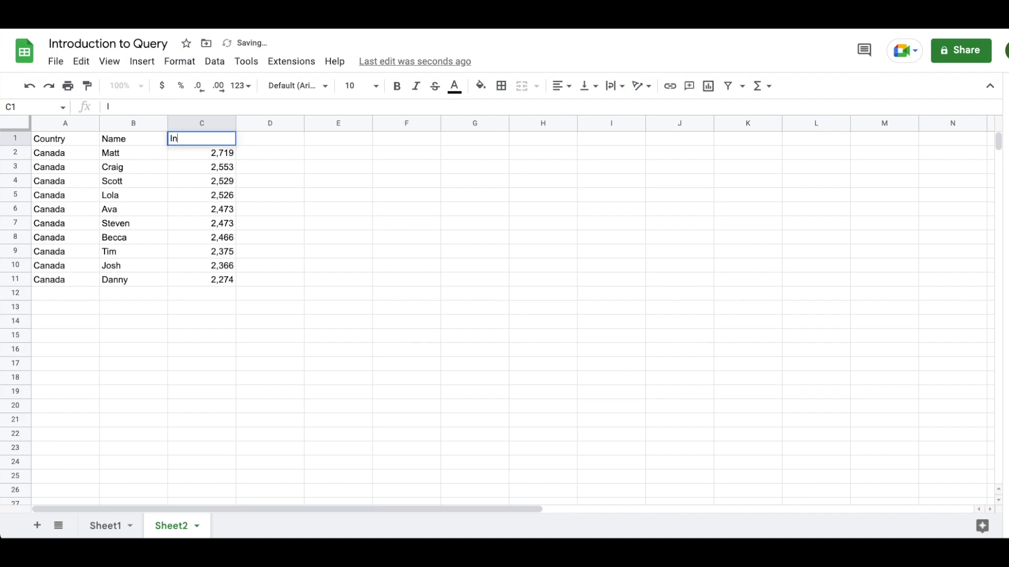
pyautogui.write('ventory Total')
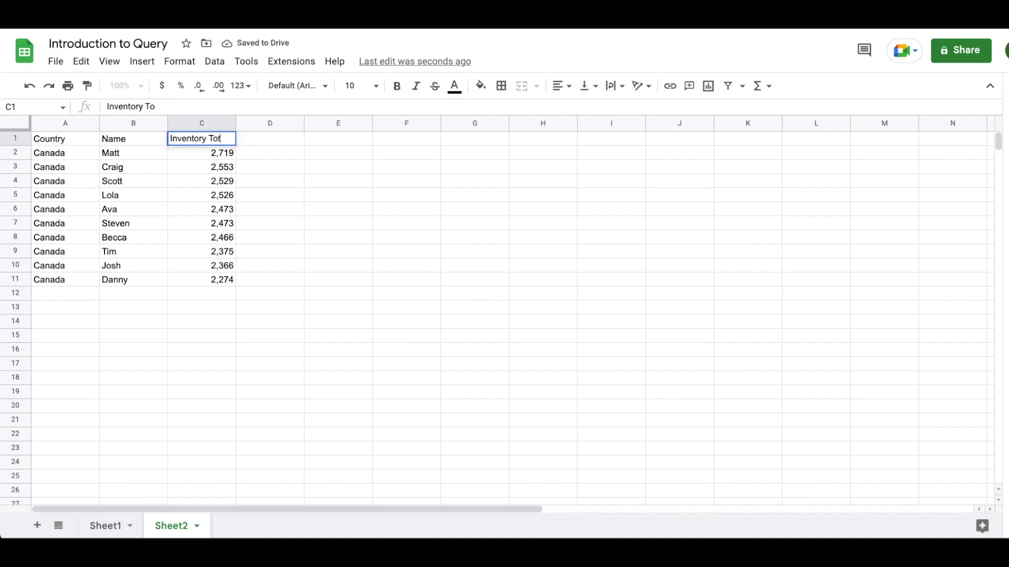
pyautogui.press('Return')
pyautogui.press('Left')
pyautogui.press('Left')
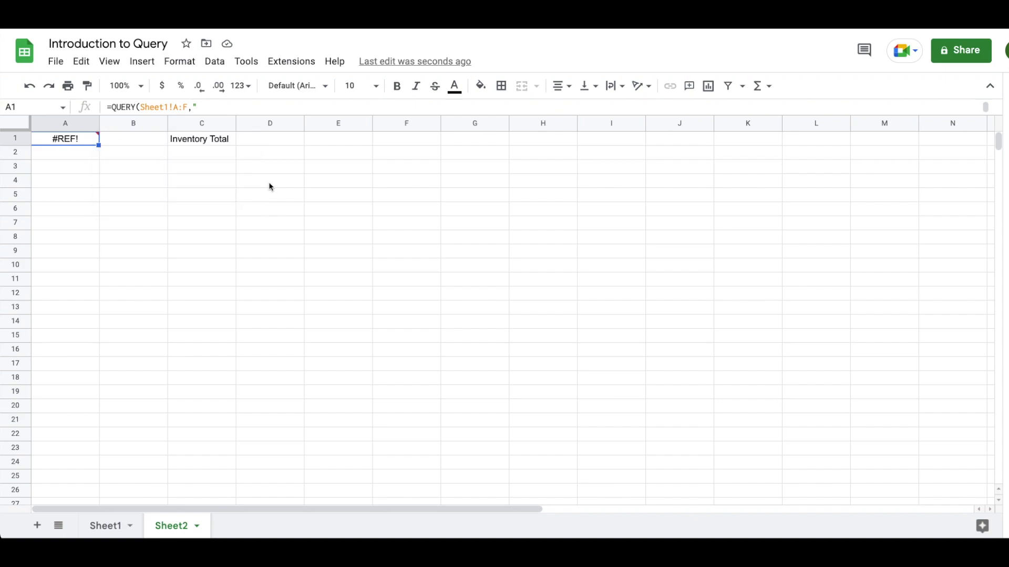
pyautogui.click(207, 136)
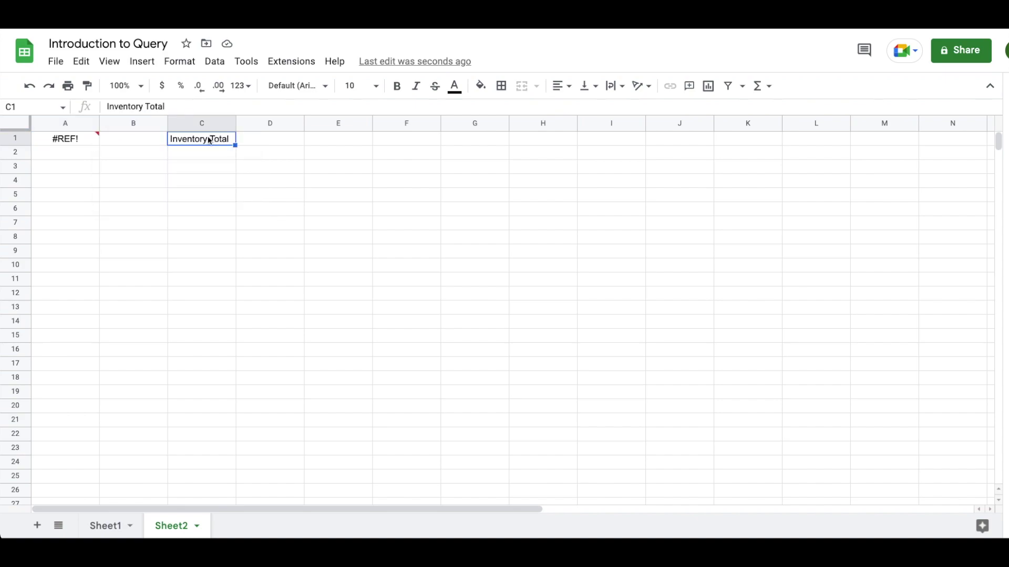
# Clear the overwritten header in C1, add LABEL sum(D) 'Inventory Total' after the ORDER BY clause in the A1 query, and run it.
pyautogui.press('Delete')
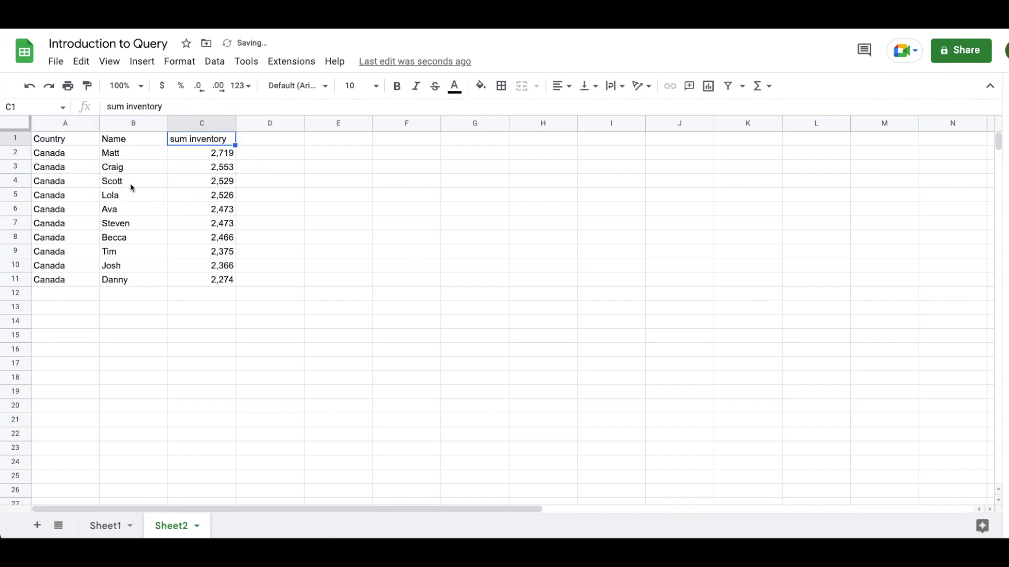
pyautogui.click(70, 139)
pyautogui.doubleClick(71, 138)
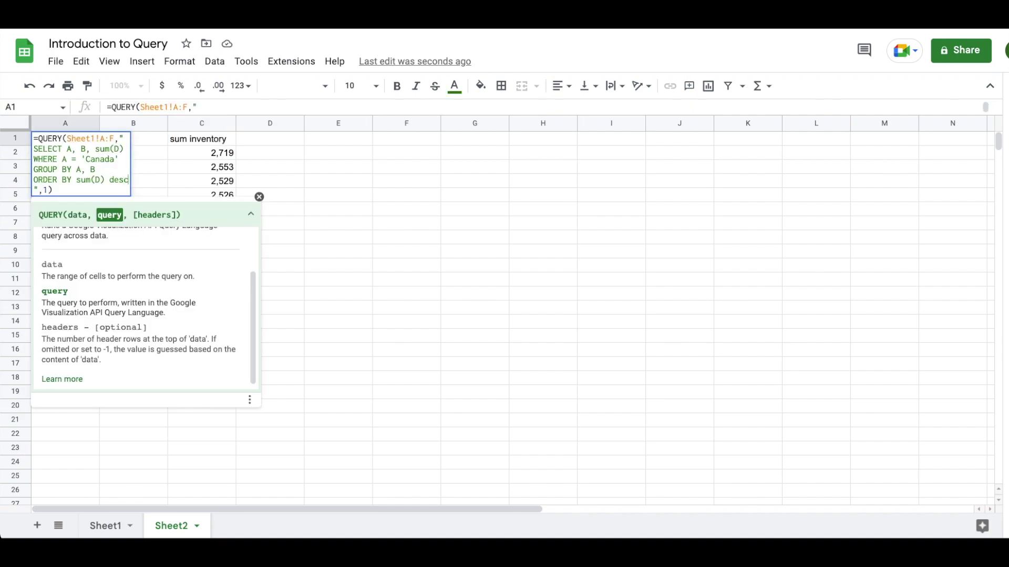
pyautogui.hotkey('ctrl', 'Return')
pyautogui.write('LABEL')
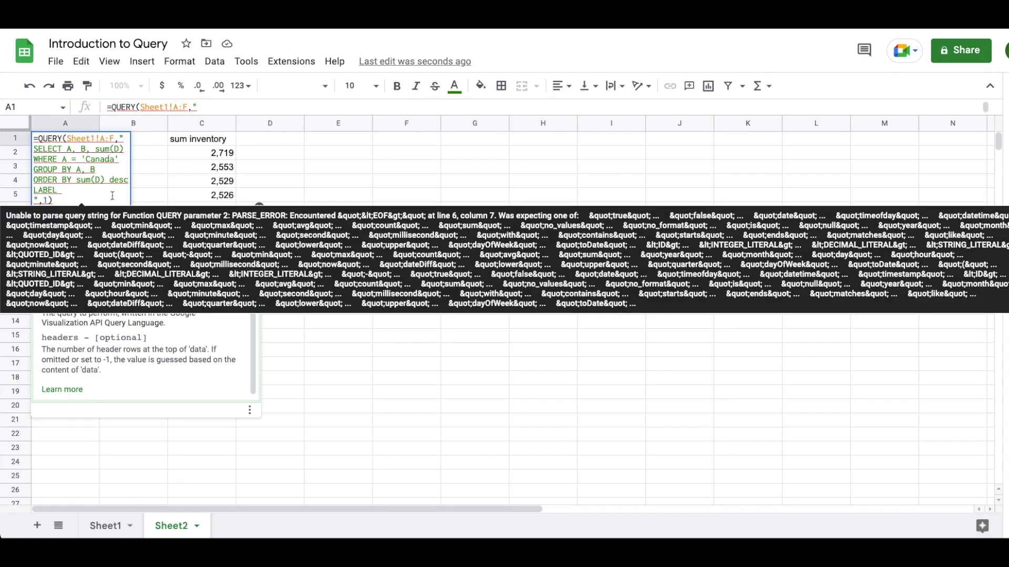
pyautogui.write("sum(D) '")
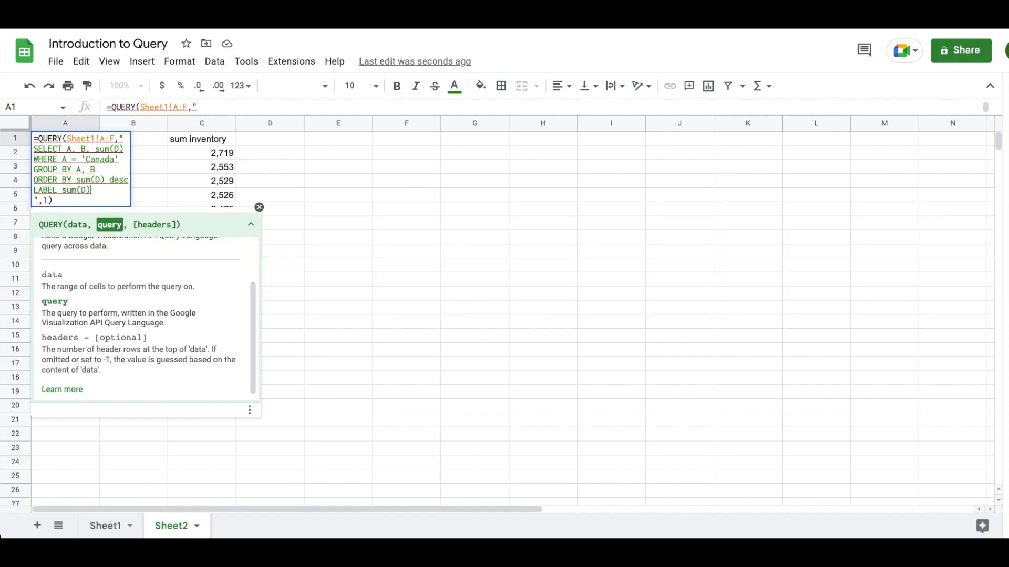
pyautogui.write("Inventory Total'")
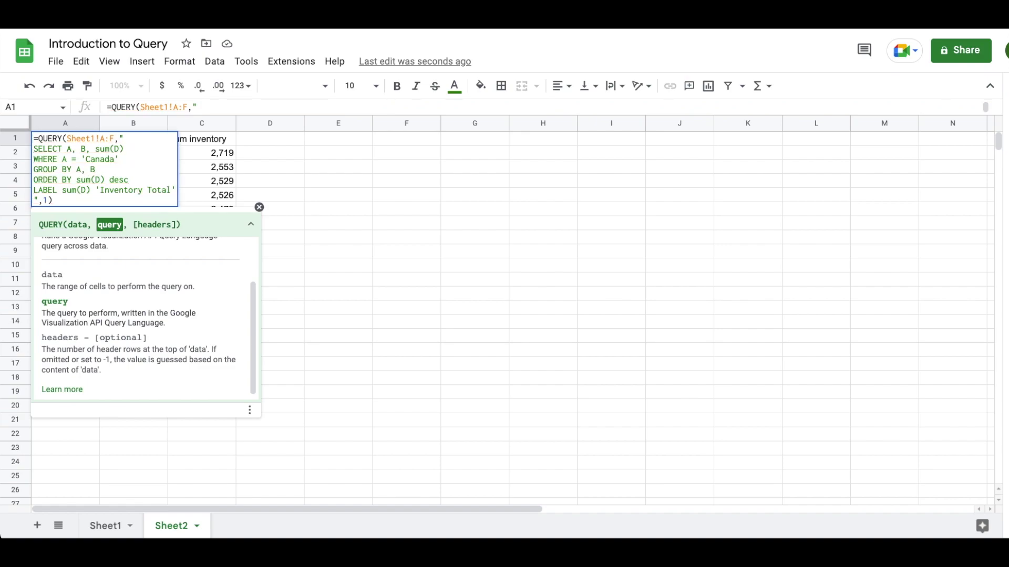
pyautogui.press('Return')
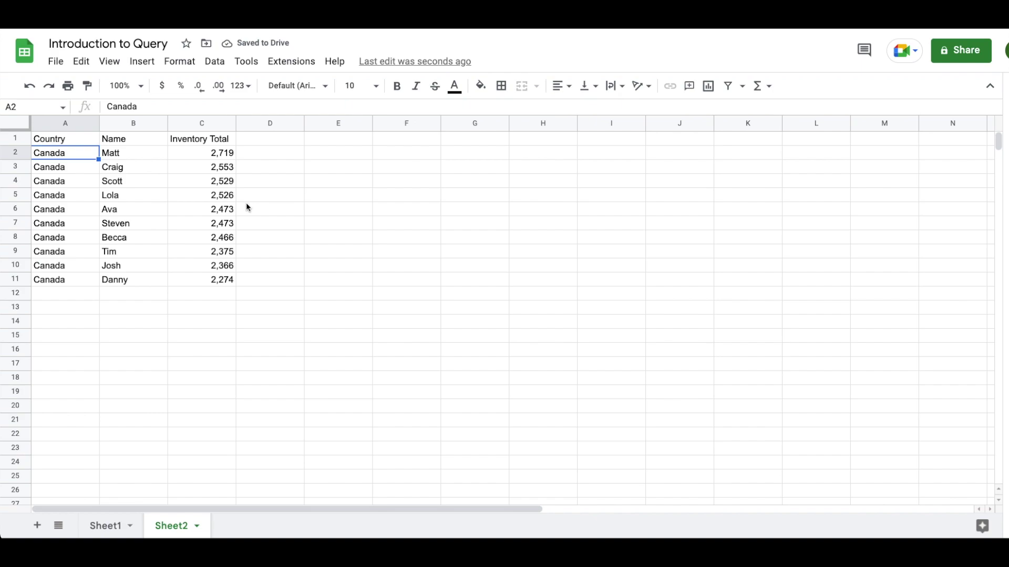
# Reopen the A1 query and move sum(D) 'Inventory Total' onto its own line below LABEL.
pyautogui.click(60, 140)
pyautogui.doubleClick(60, 141)
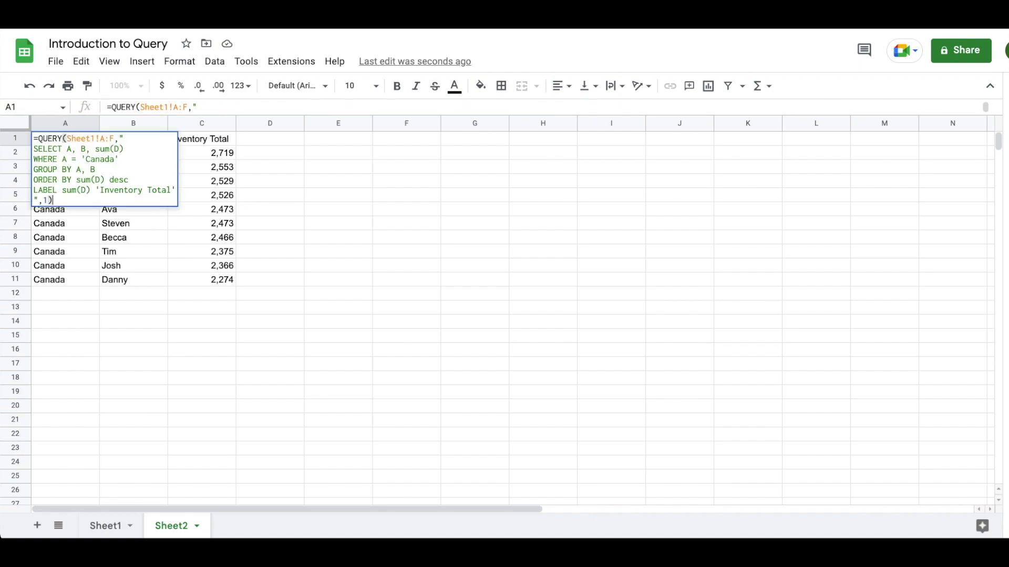
pyautogui.click(62, 193)
pyautogui.hotkey('ctrl', 'Return')
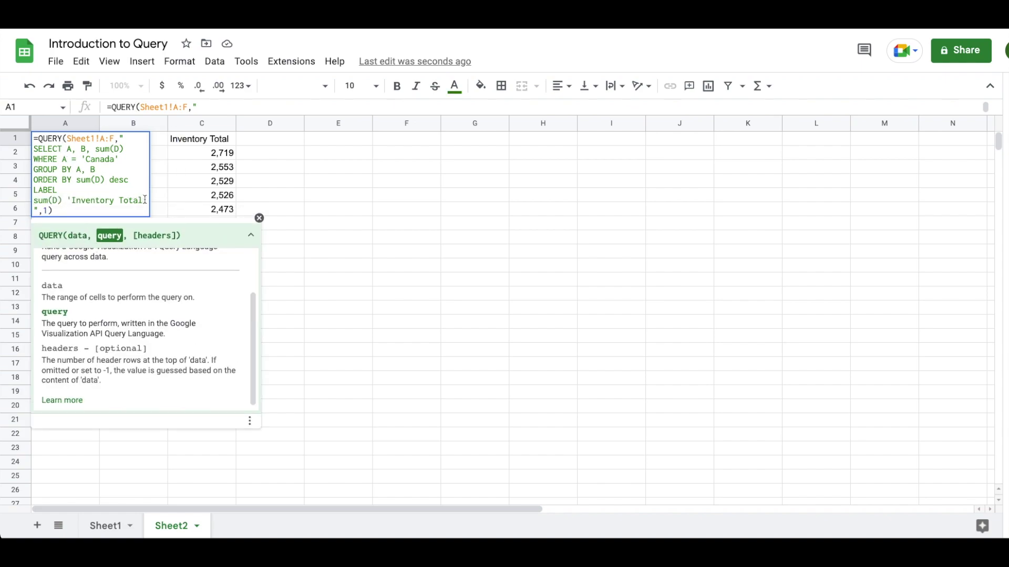
pyautogui.write(',')
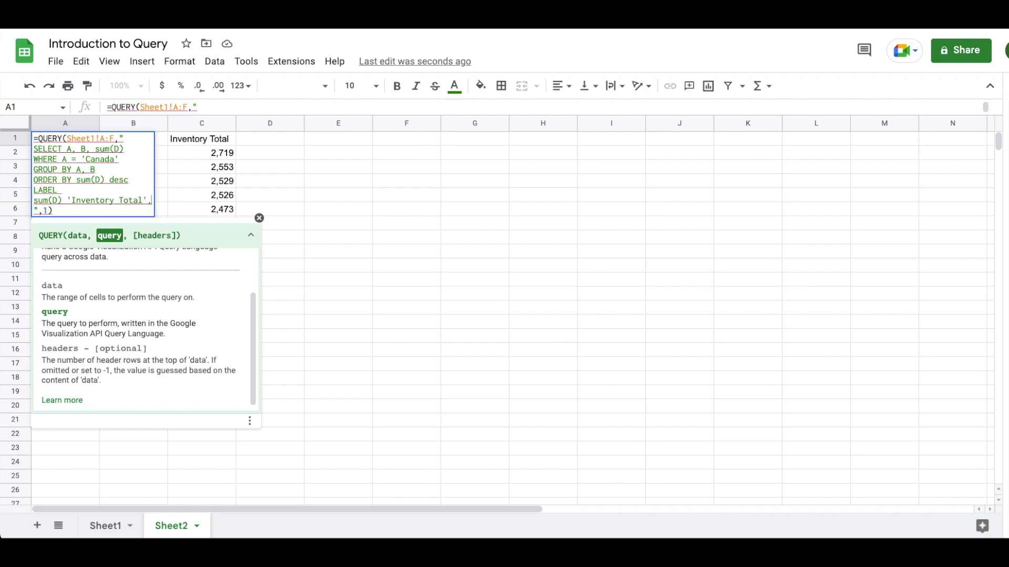
pyautogui.press('BackSpace')
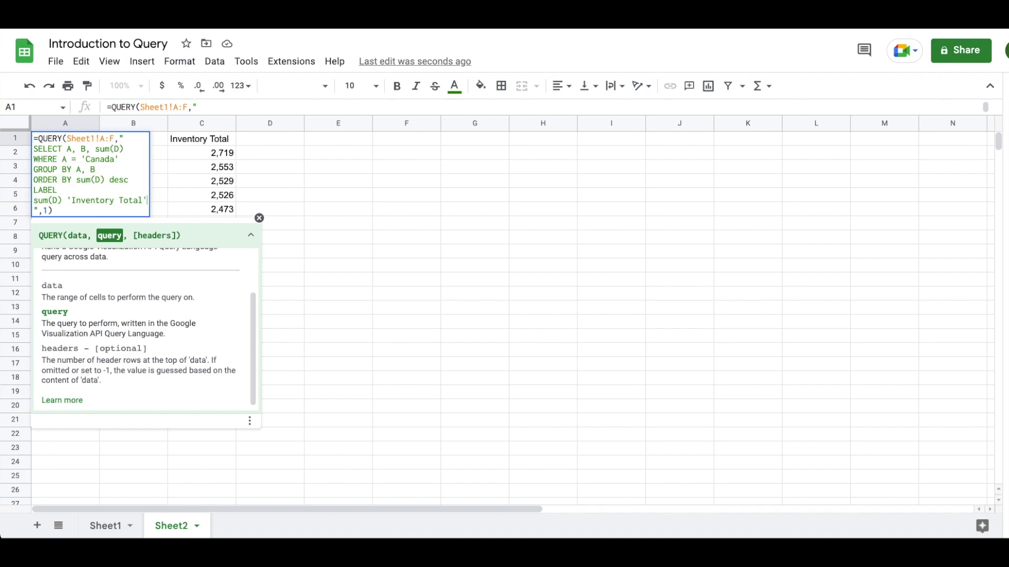
# Add a second, comma-separated label A 'Region' on a new line in the A1 query and run it.
pyautogui.hotkey('ctrl', 'Return')
pyautogui.write("A '")
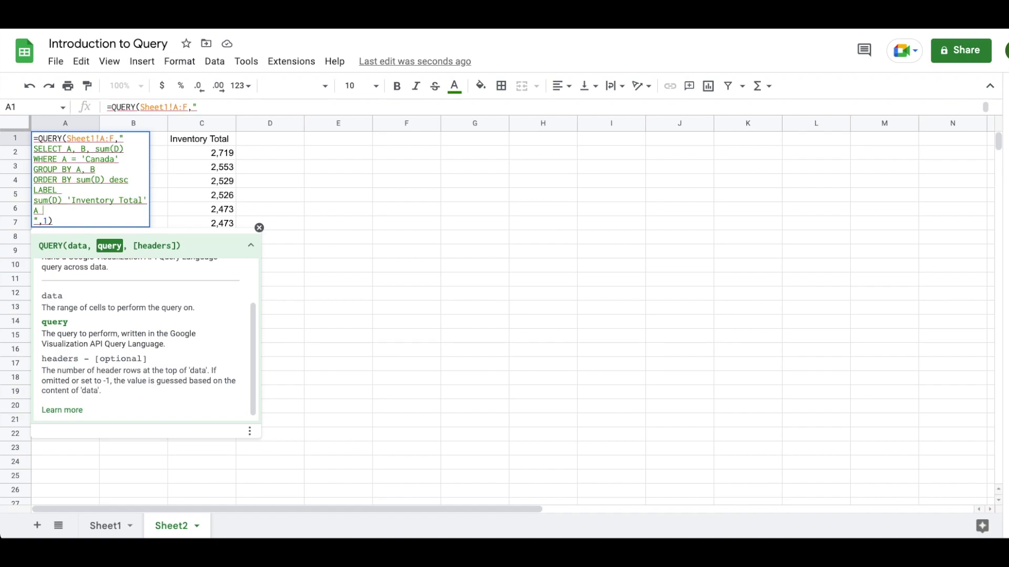
pyautogui.write("Region'")
pyautogui.click(150, 201)
pyautogui.write(',')
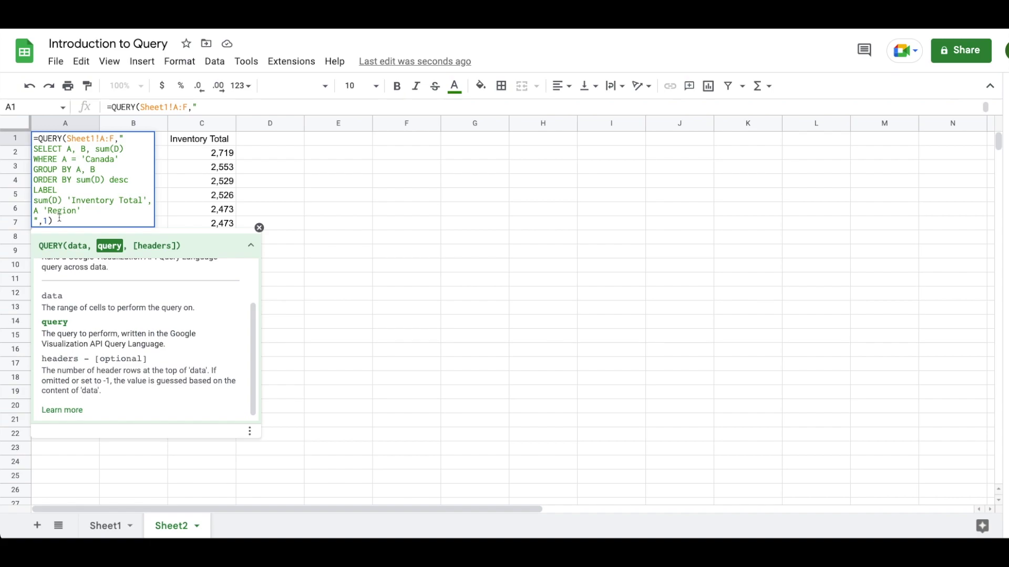
pyautogui.press('Return')
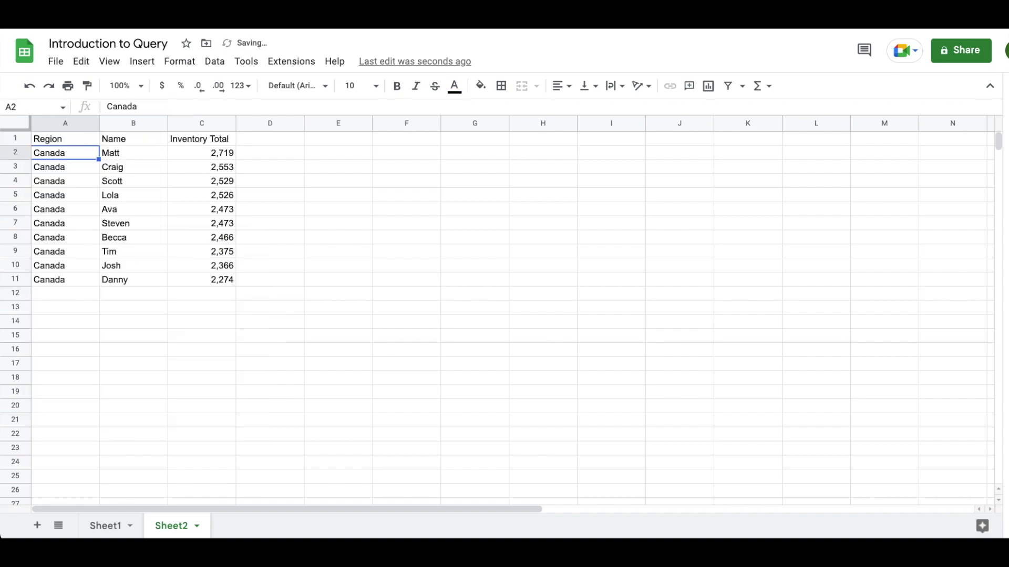
# Add a third, comma-separated label B 'Person' on a new line in the A1 query and run it.
pyautogui.click(52, 140)
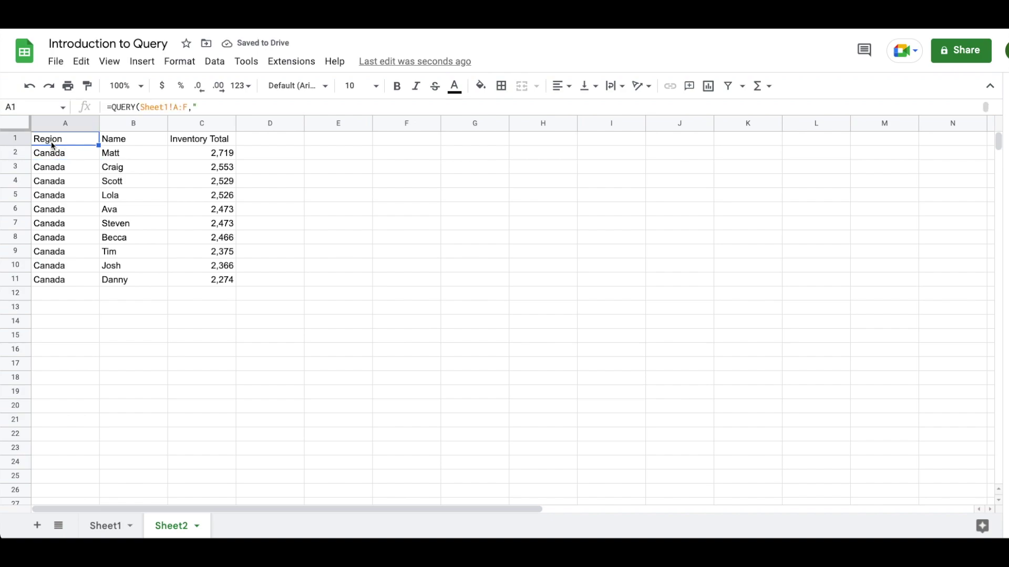
pyautogui.press('Return')
pyautogui.click(93, 211)
pyautogui.write(',')
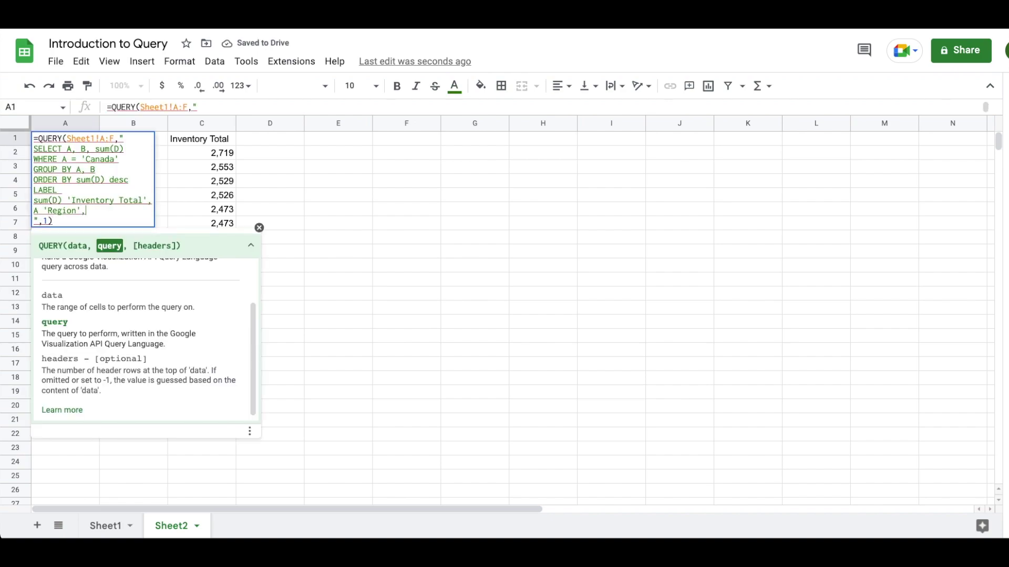
pyautogui.hotkey('ctrl', 'Return')
pyautogui.write("B '")
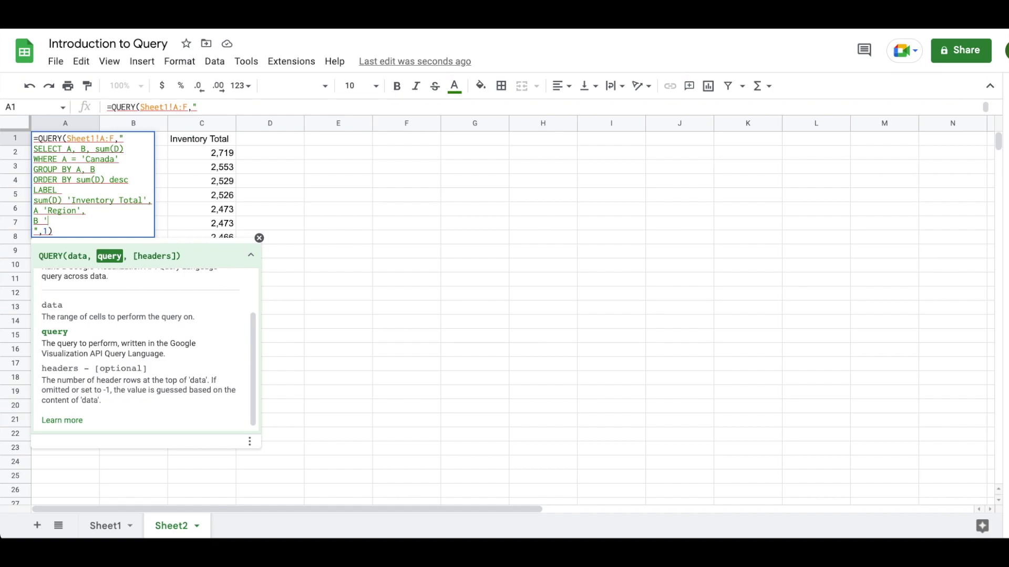
pyautogui.write("Person'")
pyautogui.press('Return')
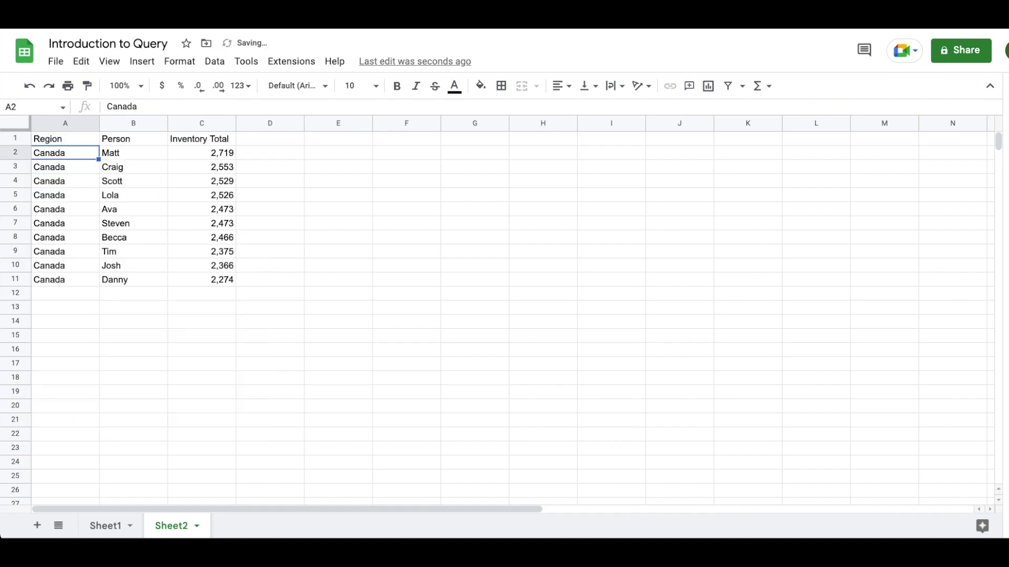
# Reopen the A1 formula and review its clauses line by line, starting with SELECT and WHERE.
pyautogui.click(60, 141)
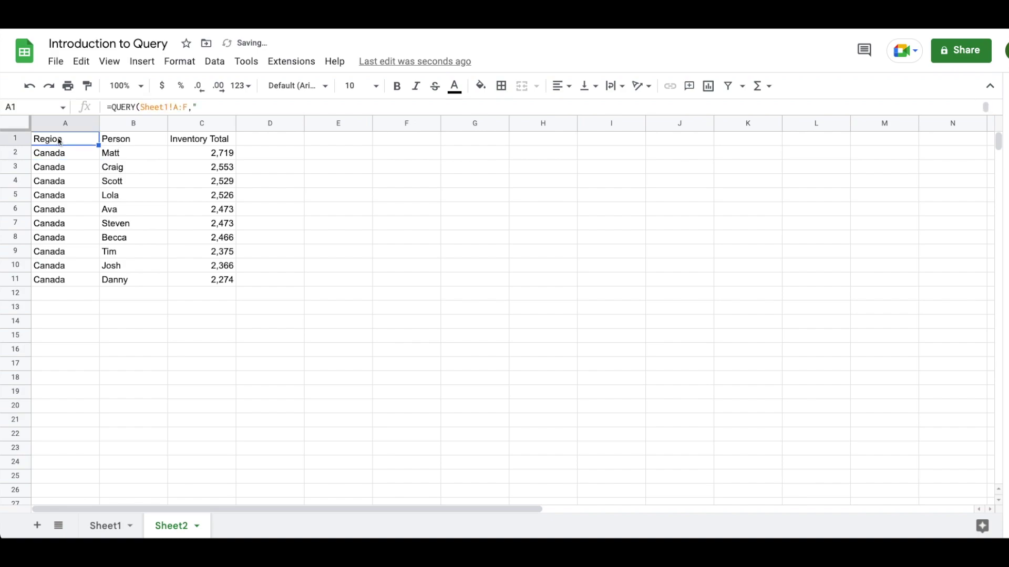
pyautogui.press('Return')
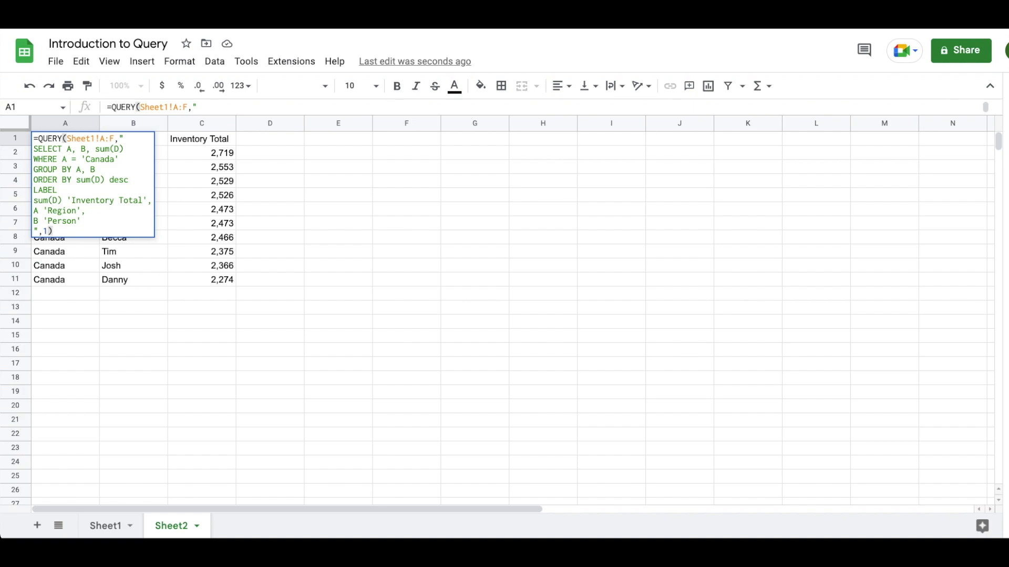
pyautogui.click(134, 148)
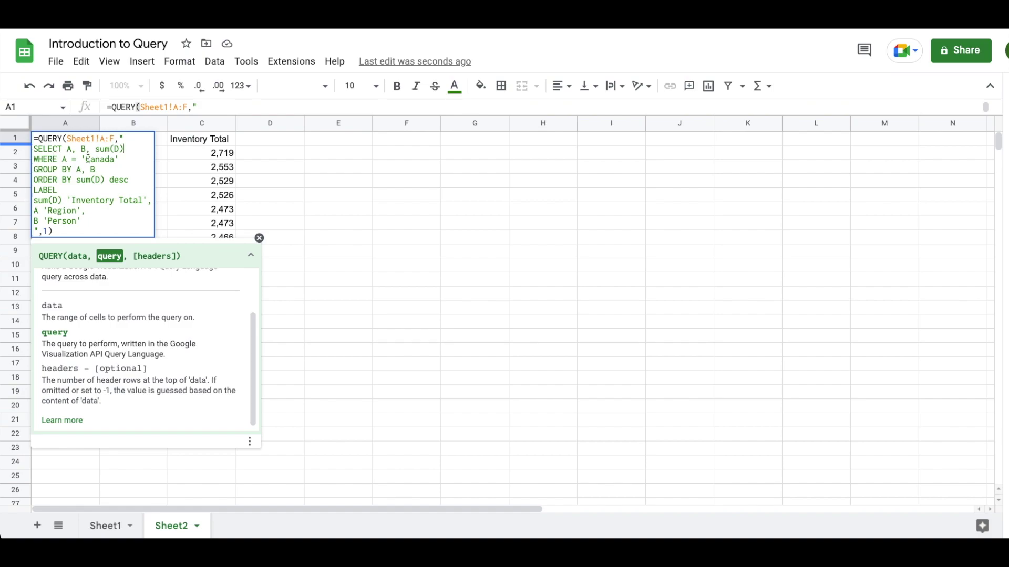
pyautogui.press('Down')
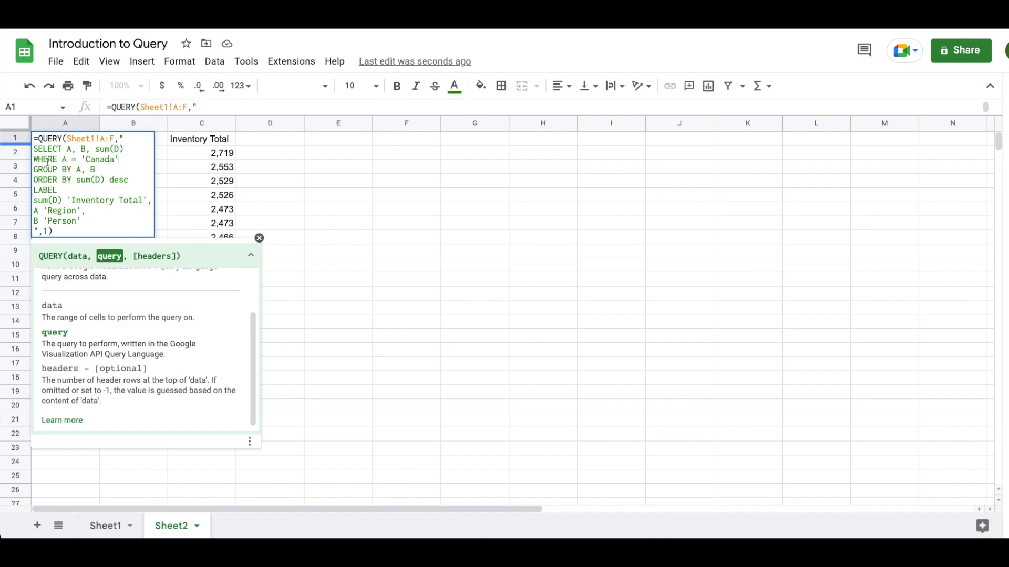